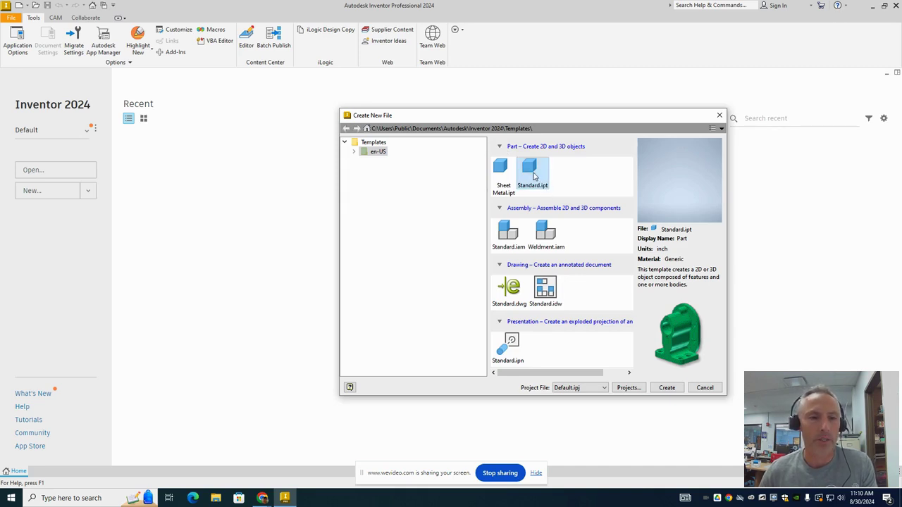
# Create a new part from the Standard.ipt template and start a 2D sketch on the front (XY) plane
pyautogui.doubleClick(533, 177)
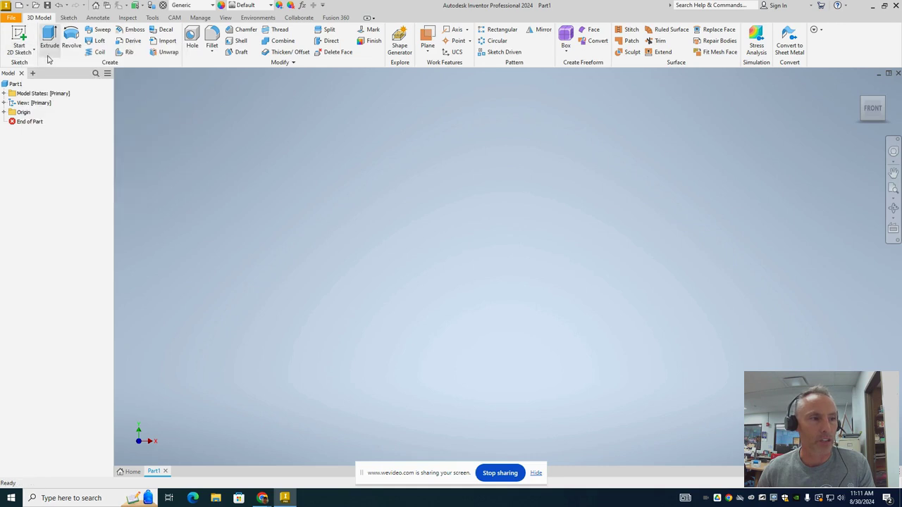
pyautogui.click(33, 52)
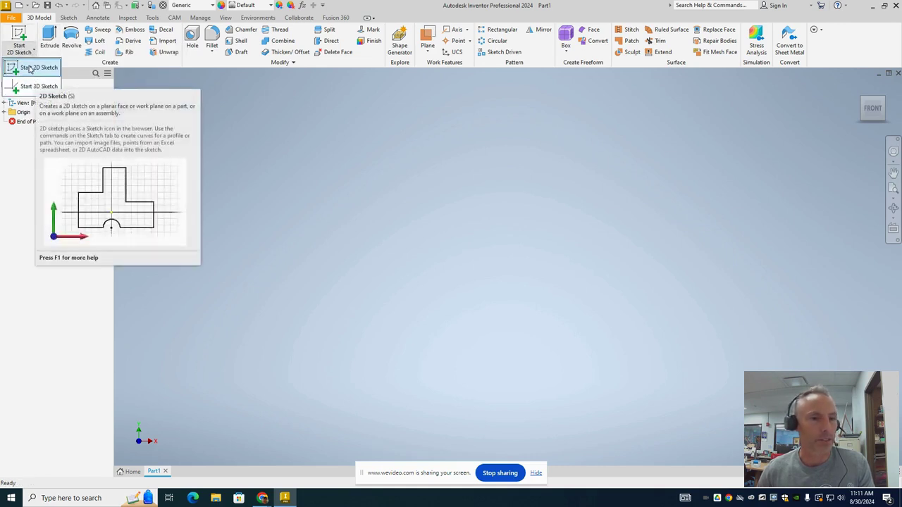
pyautogui.click(33, 68)
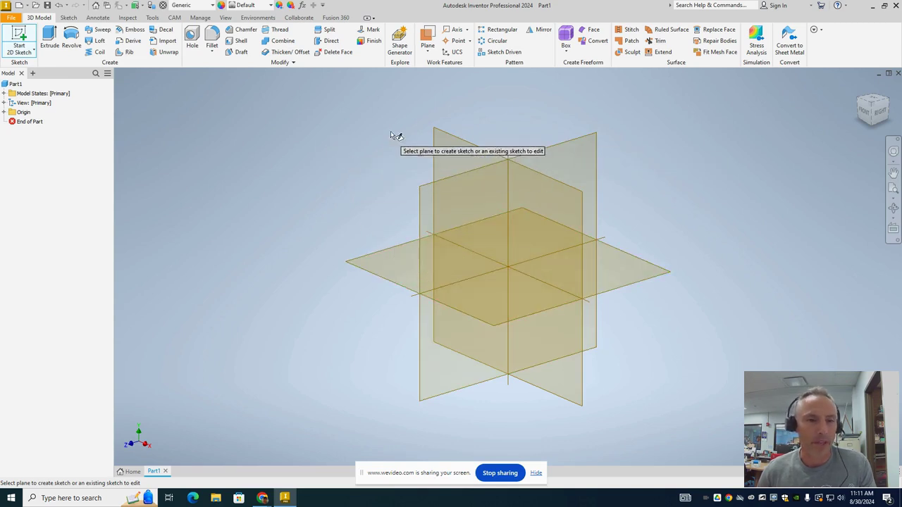
pyautogui.click(461, 140)
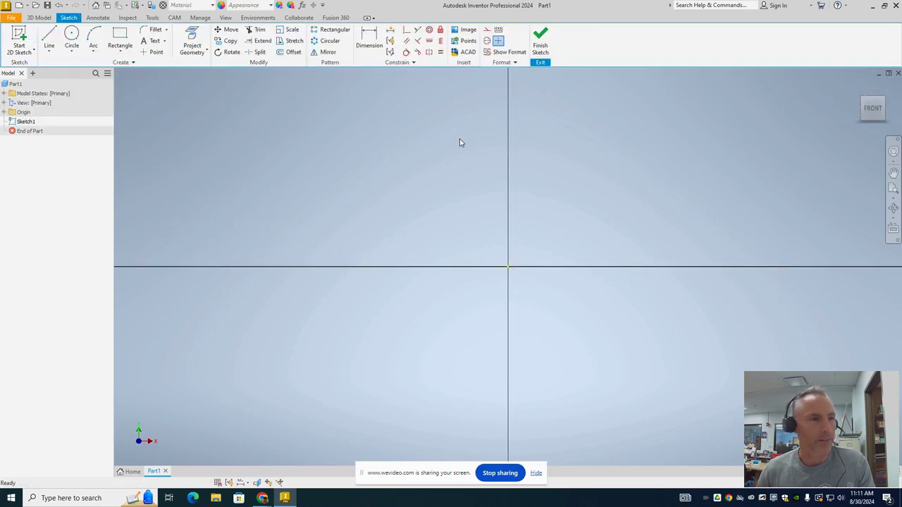
# Sketch a two-point rectangle about 0.288 in wide and 0.439 in high, with its lower-left corner on the origin
pyautogui.click(120, 41)
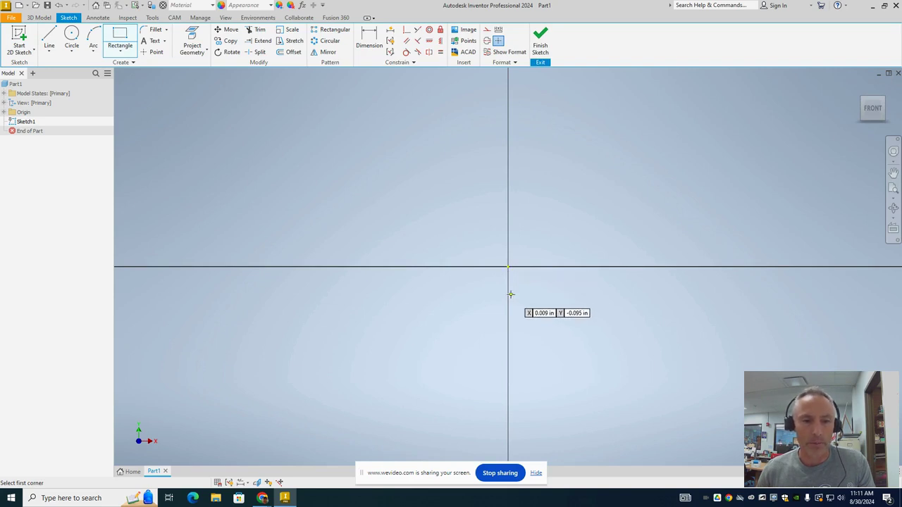
pyautogui.click(508, 266)
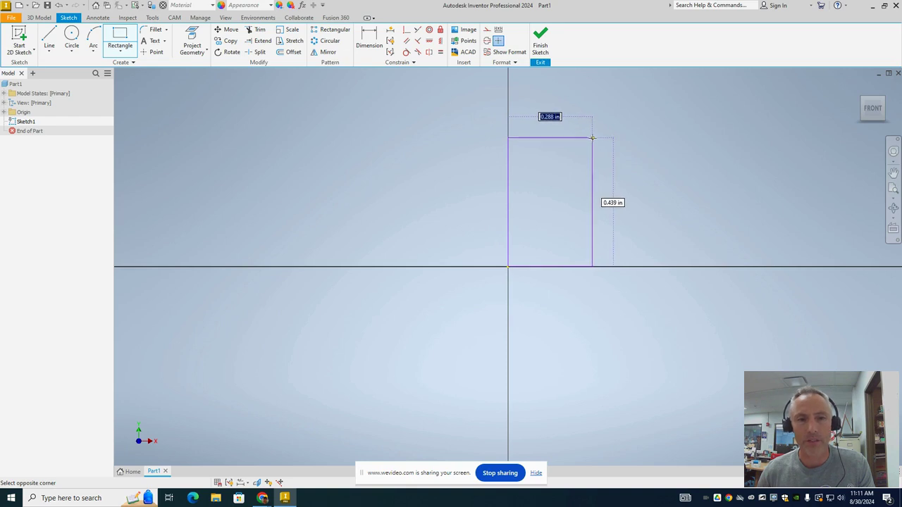
pyautogui.click(592, 138)
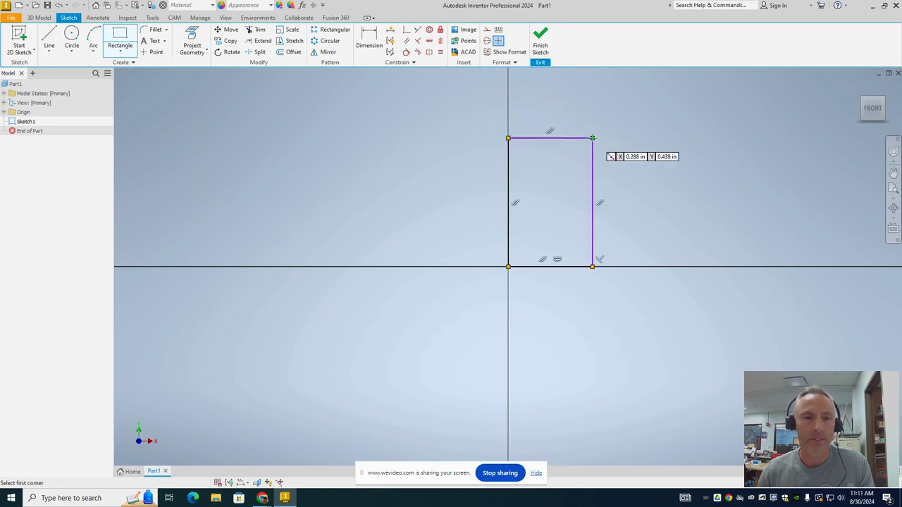
# Dimension the rectangle's bottom edge and set its width to 2 in
pyautogui.click(368, 47)
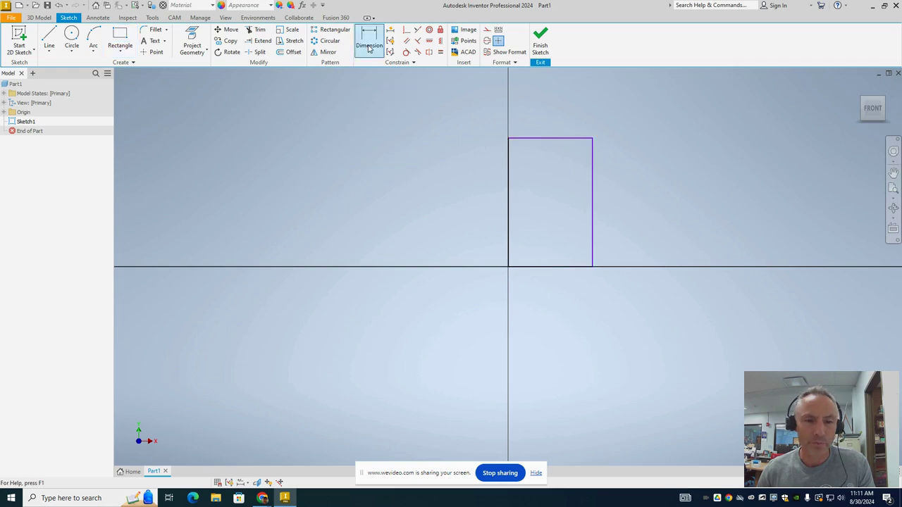
pyautogui.click(576, 266)
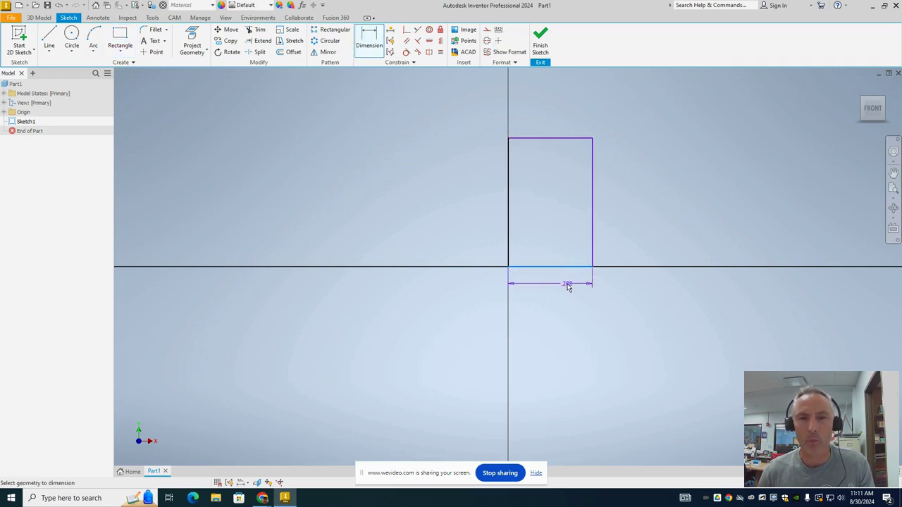
pyautogui.click(561, 287)
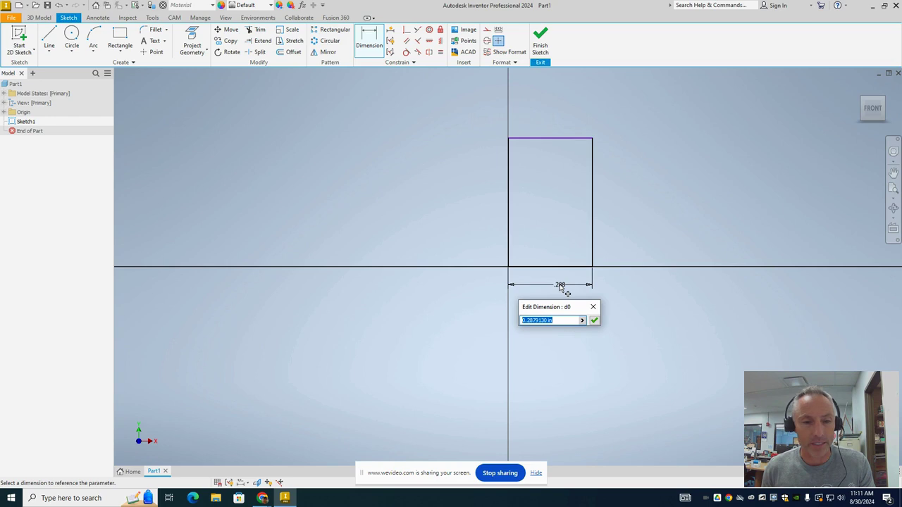
pyautogui.write('2')
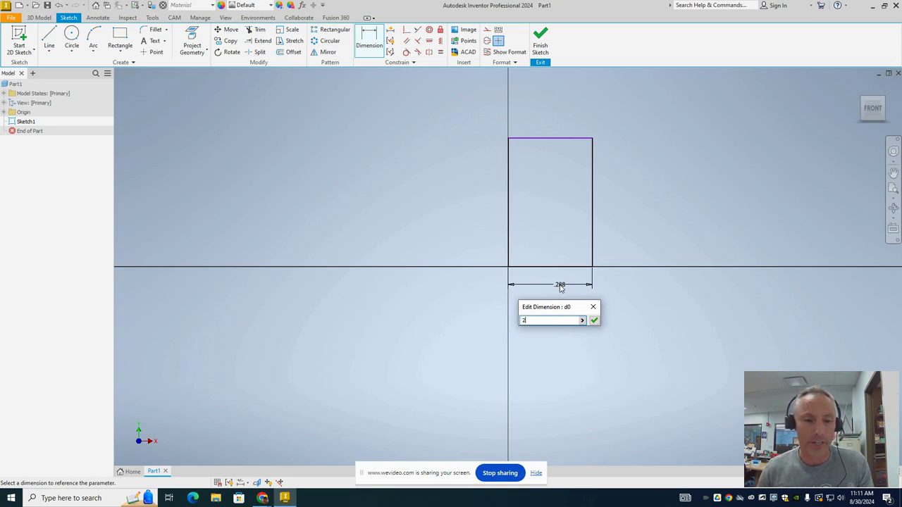
pyautogui.click(594, 322)
# Dimension the rectangle's left edge and set its height to 2.5 in
pyautogui.scroll(-3, 532, 334)
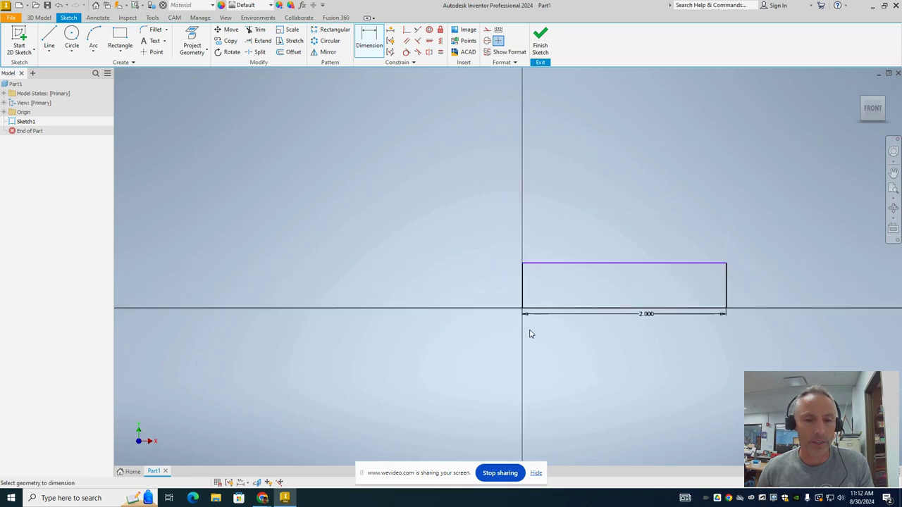
pyautogui.click(522, 280)
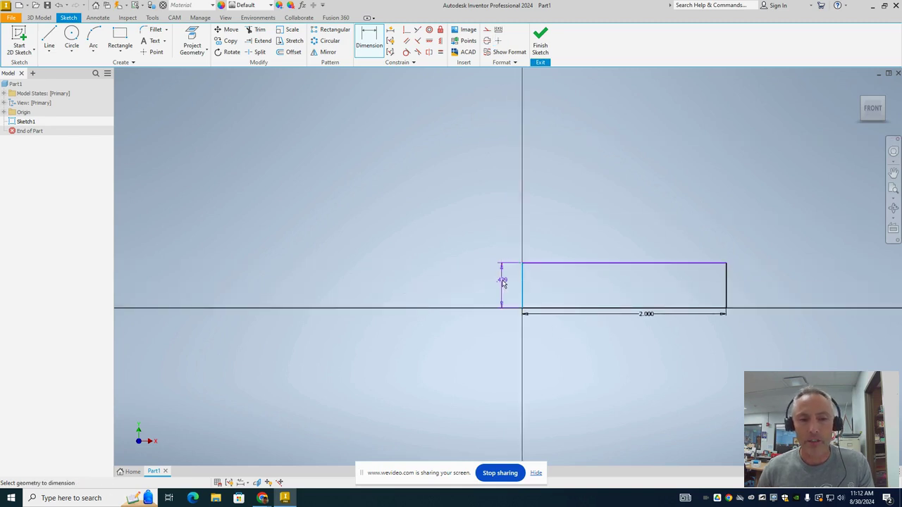
pyautogui.click(503, 282)
pyautogui.write('2.')
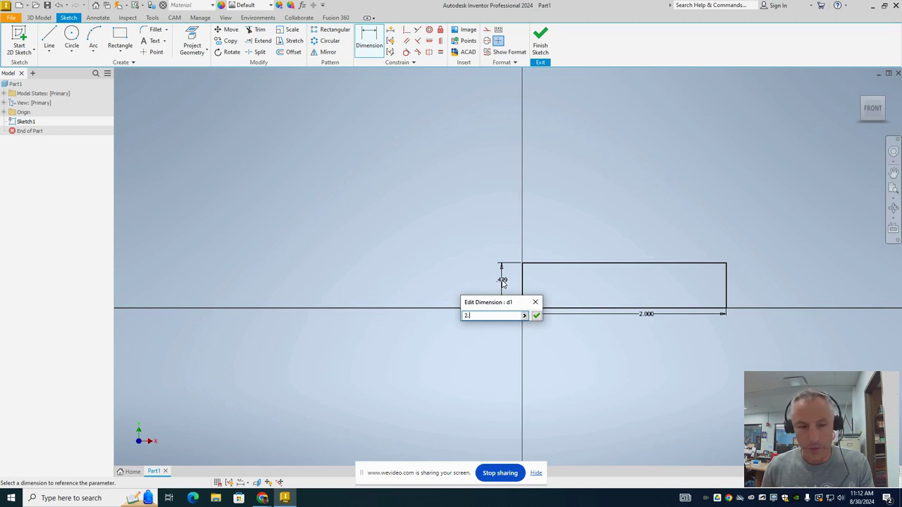
pyautogui.write('5')
pyautogui.press('Return')
# Draw a three-point arc between the rectangle's two upper corners, bulging upward with a radius of about 1.8 in
pyautogui.scroll(-2, 525, 310)
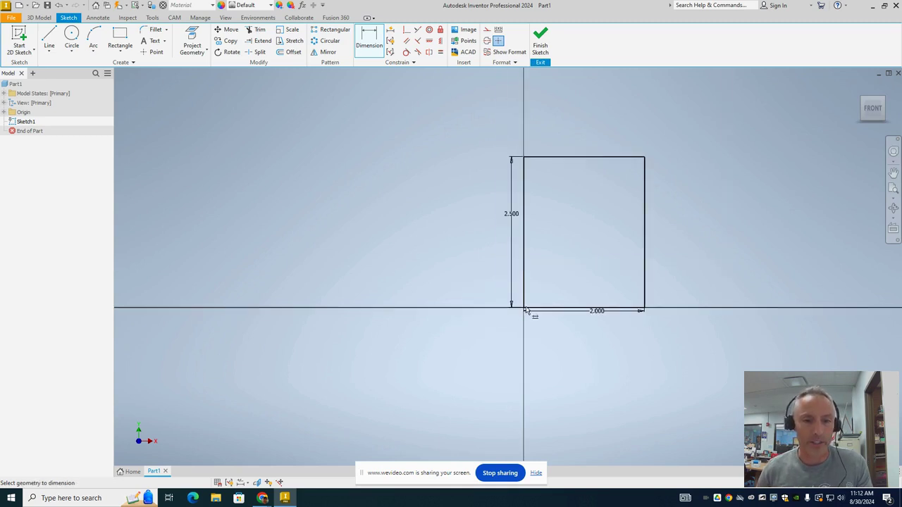
pyautogui.scroll(-2, 570, 259)
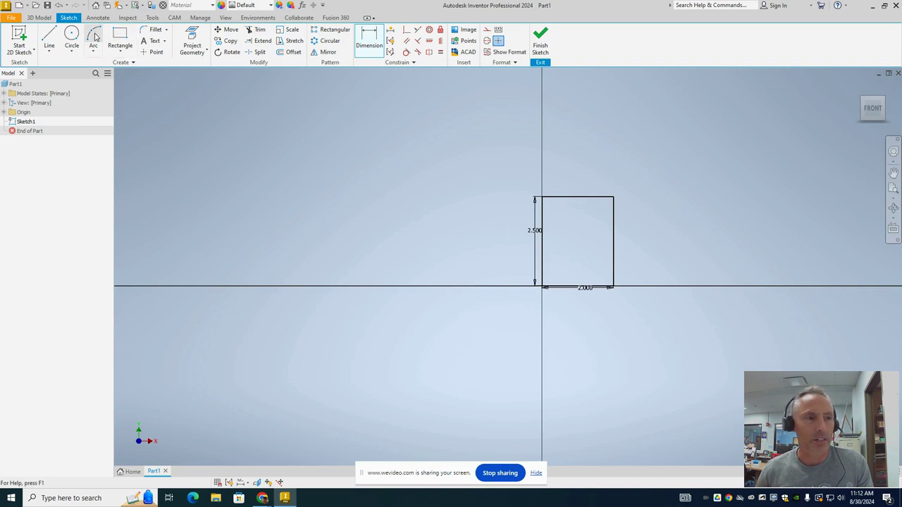
pyautogui.click(93, 49)
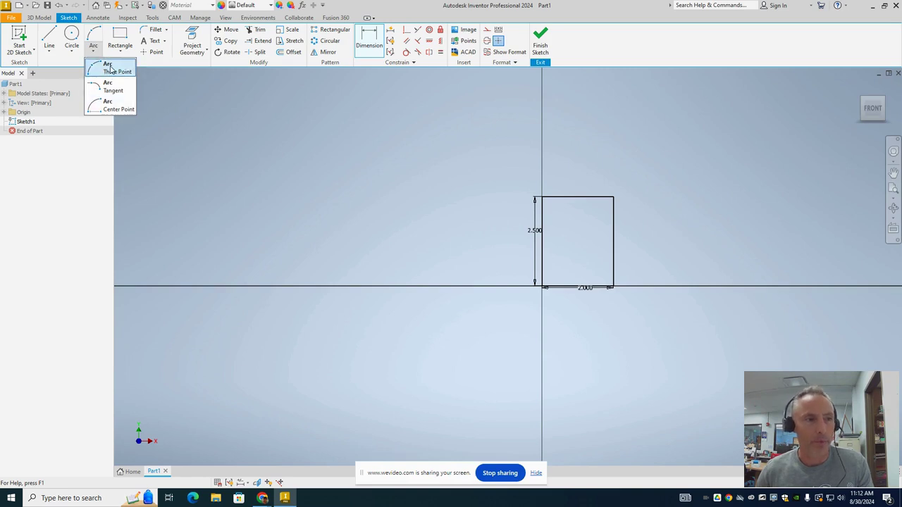
pyautogui.click(110, 69)
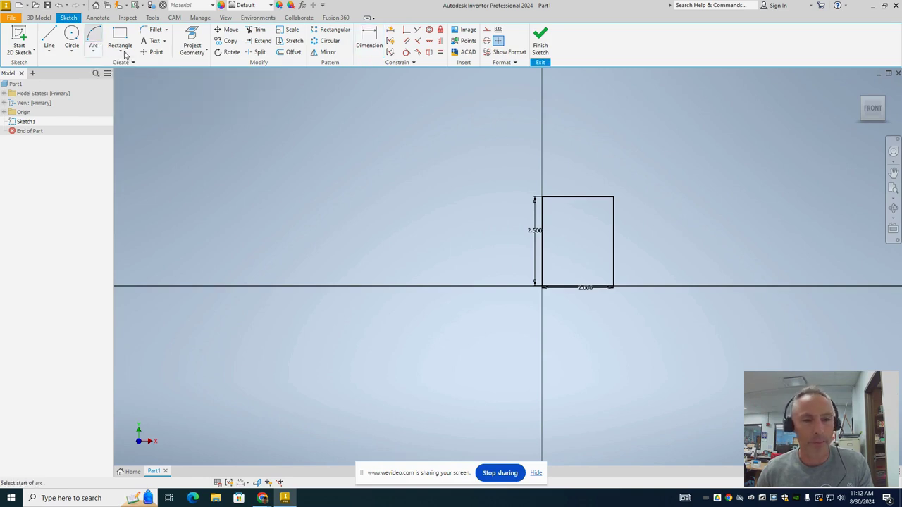
pyautogui.click(542, 198)
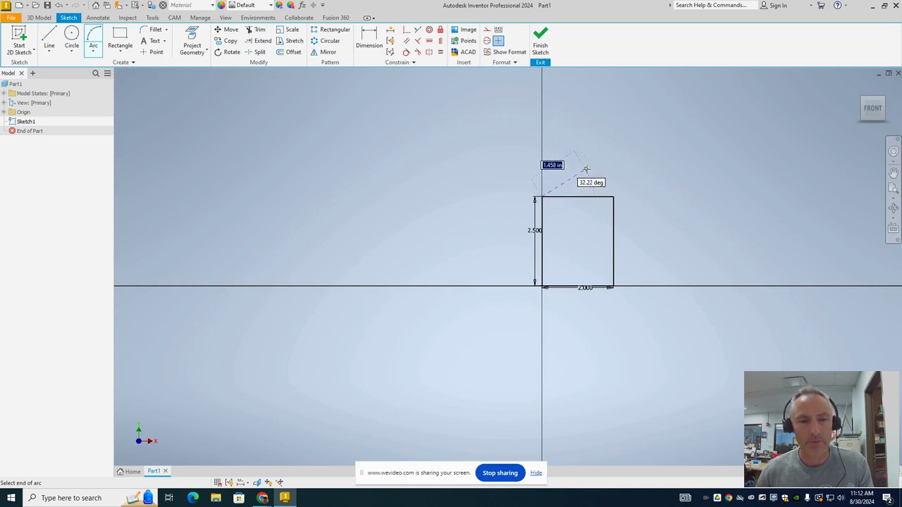
pyautogui.click(613, 198)
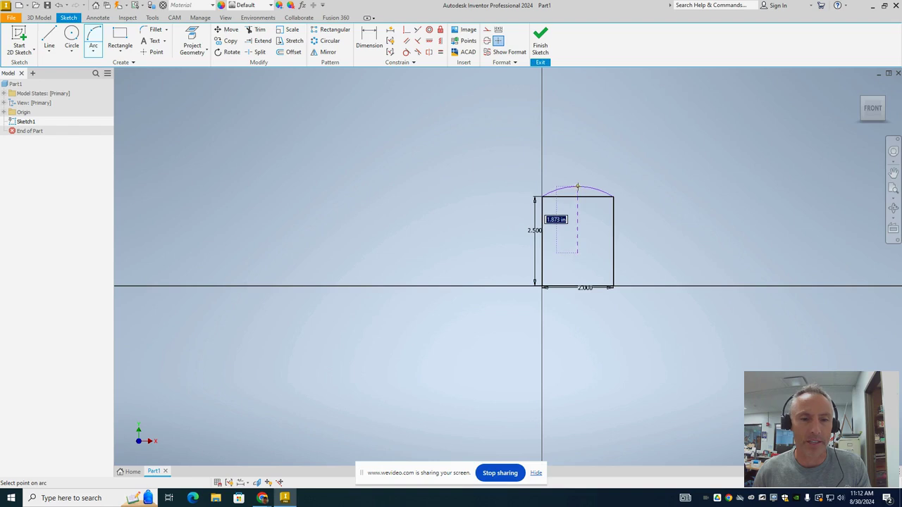
pyautogui.click(578, 187)
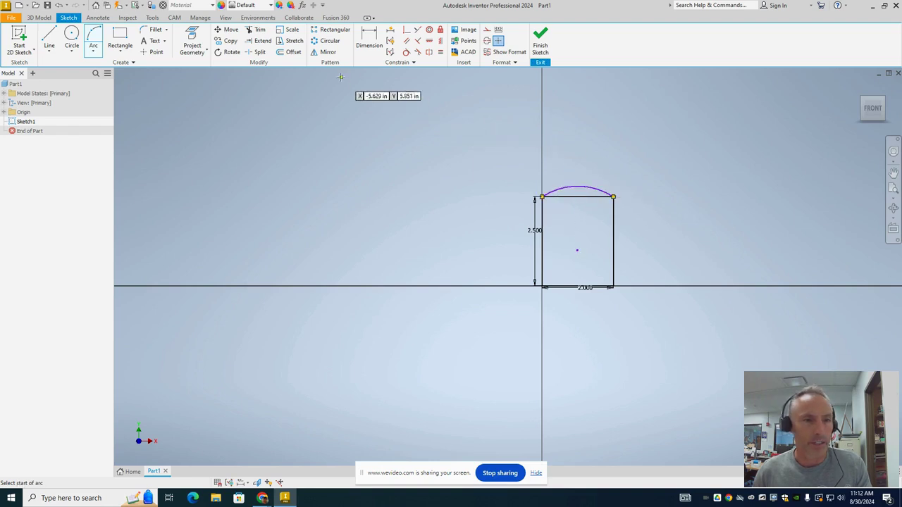
# Dimension the arc above the rectangle and set its radius to 2.24 in
pyautogui.click(369, 39)
pyautogui.click(586, 189)
pyautogui.click(631, 153)
pyautogui.write('2.24')
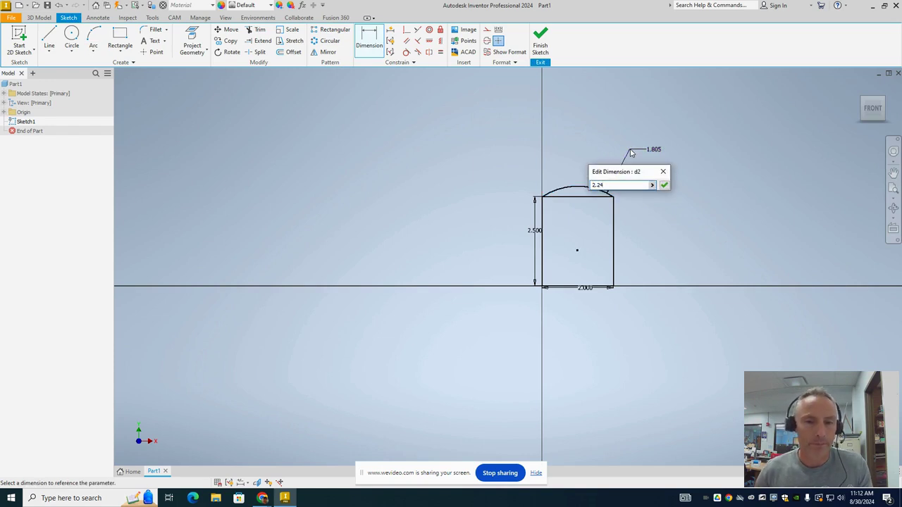
pyautogui.click(664, 185)
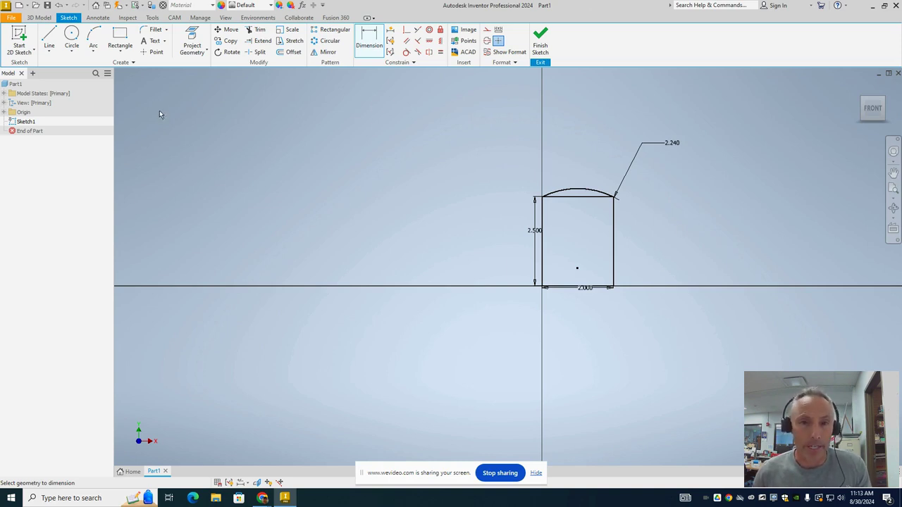
# Extrude both the rectangle and the arc profile 5.5 in in the flipped direction, behind the sketch plane
pyautogui.click(38, 17)
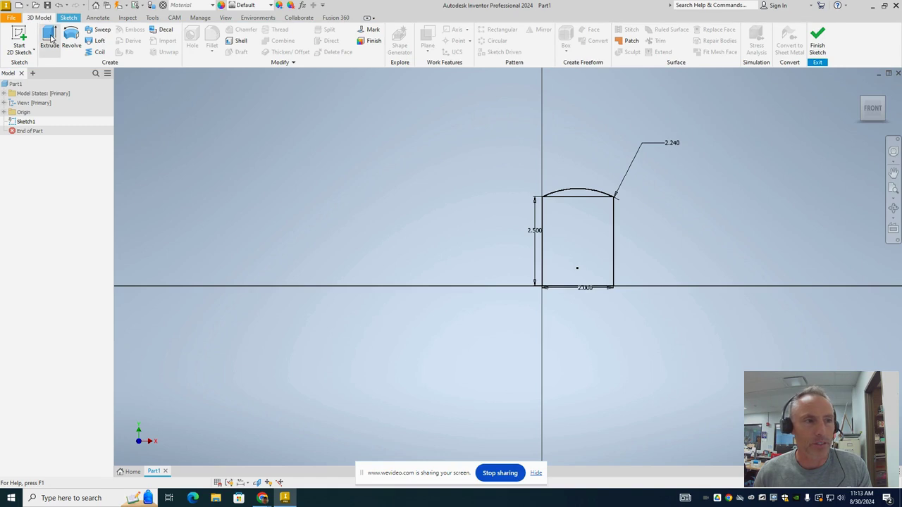
pyautogui.click(51, 39)
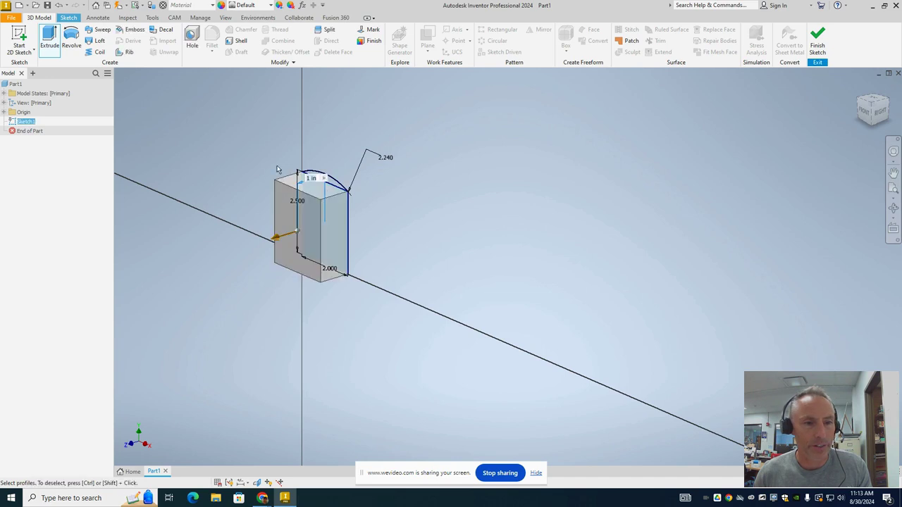
pyautogui.scroll(4, 321, 187)
pyautogui.click(378, 197)
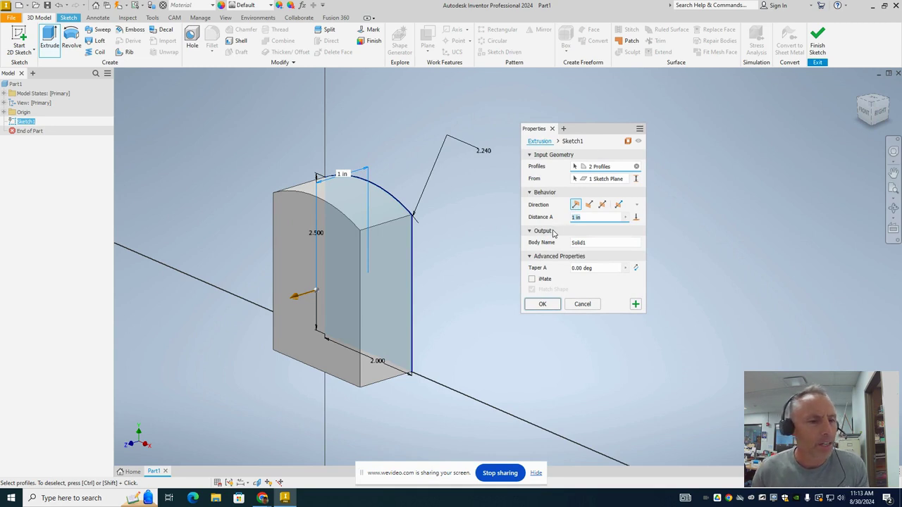
pyautogui.click(590, 207)
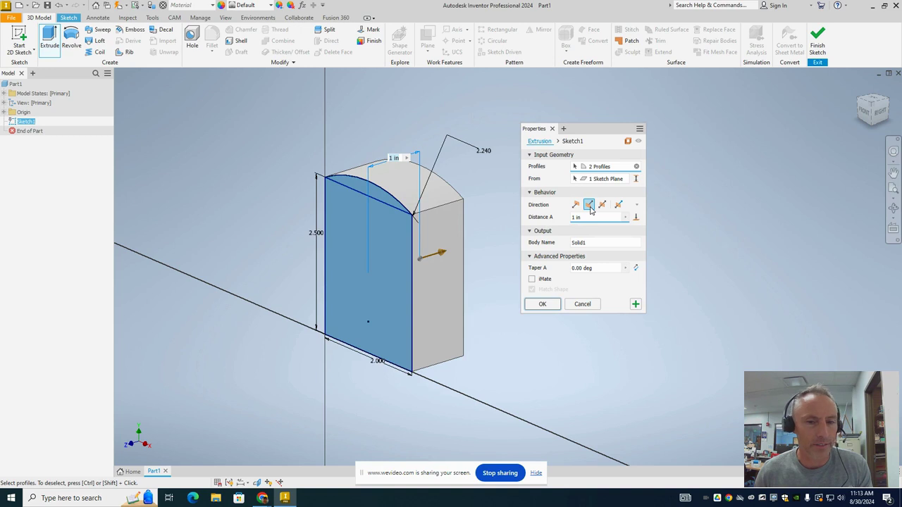
pyautogui.click(575, 217)
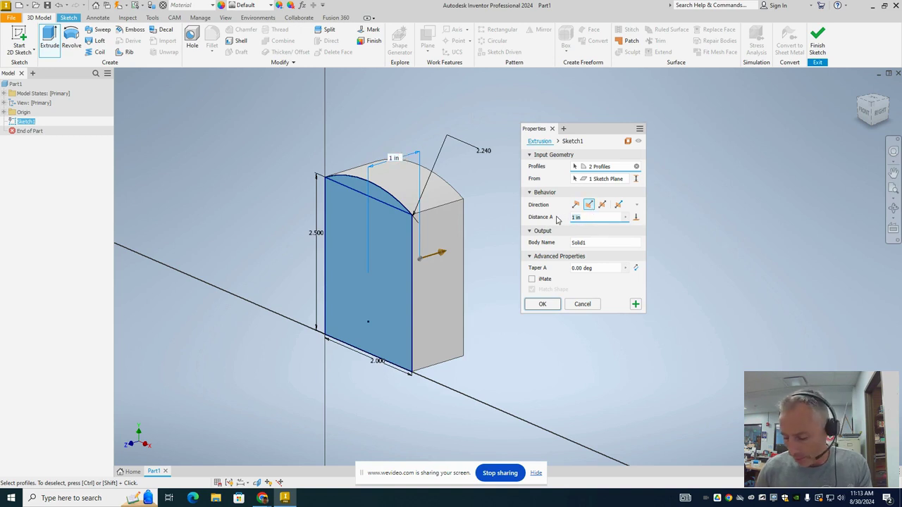
pyautogui.write('5.5.')
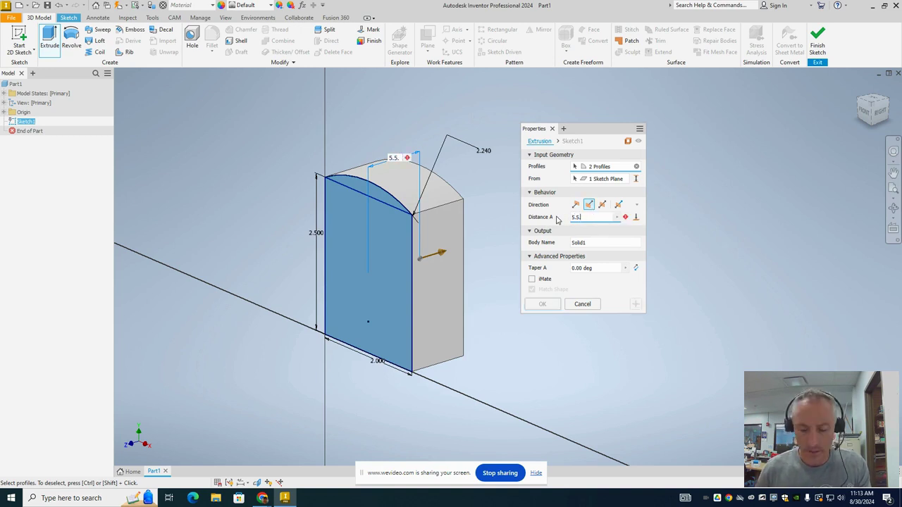
pyautogui.press('BackSpace')
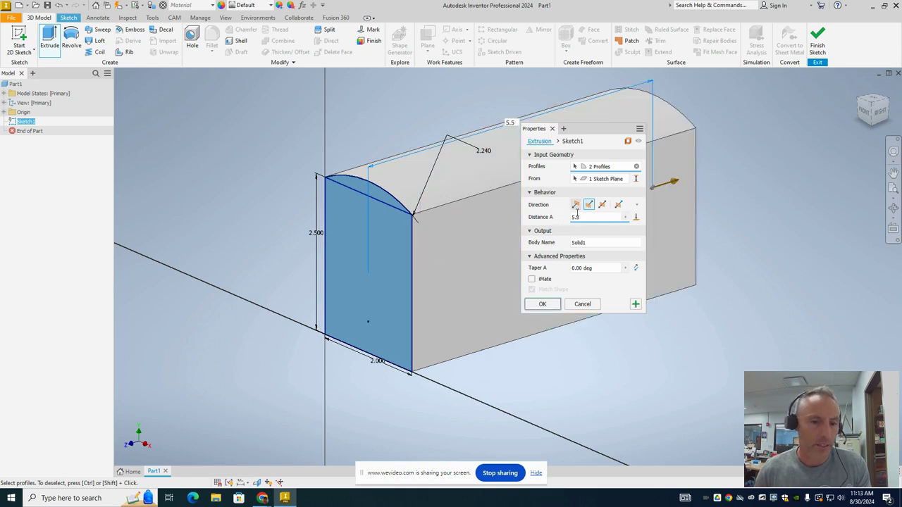
pyautogui.click(544, 304)
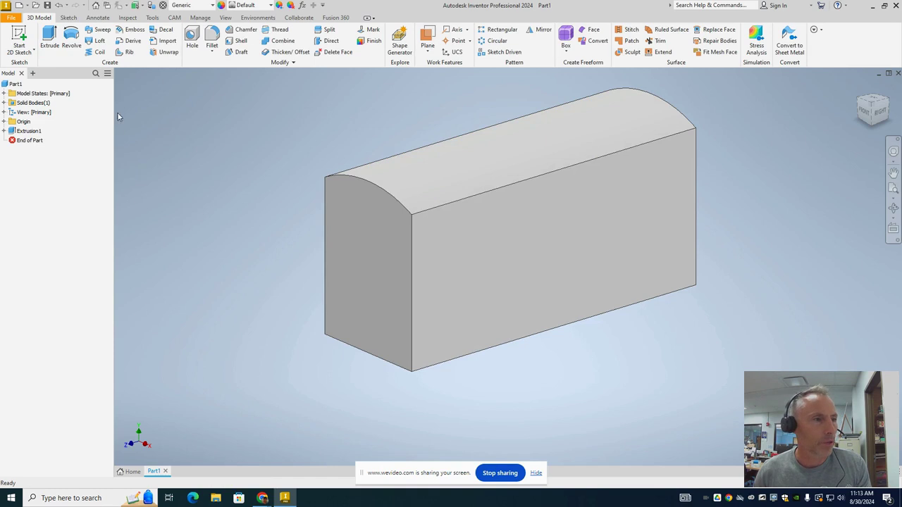
# Sketch a rectangle on the front face, wider than the part and enclosing its arched top, with the lower edge about 0.73 in above the base
pyautogui.click(29, 38)
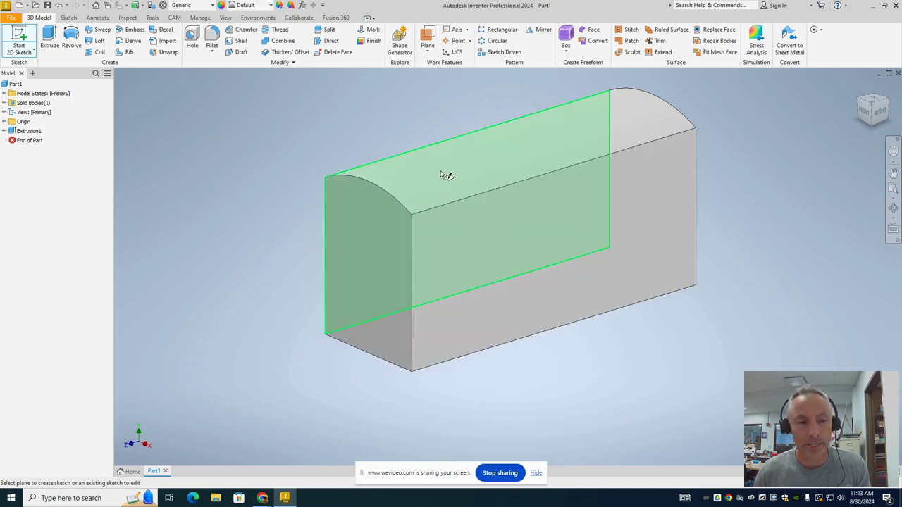
pyautogui.click(363, 262)
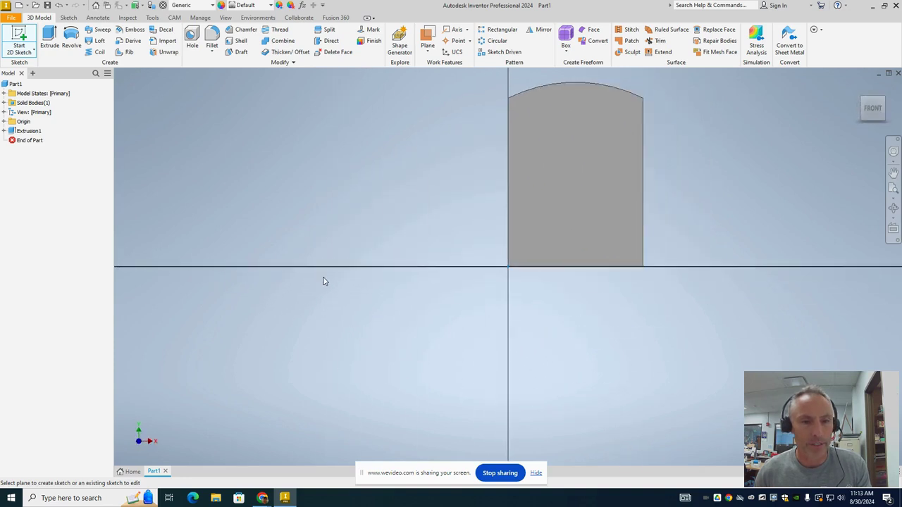
pyautogui.click(120, 39)
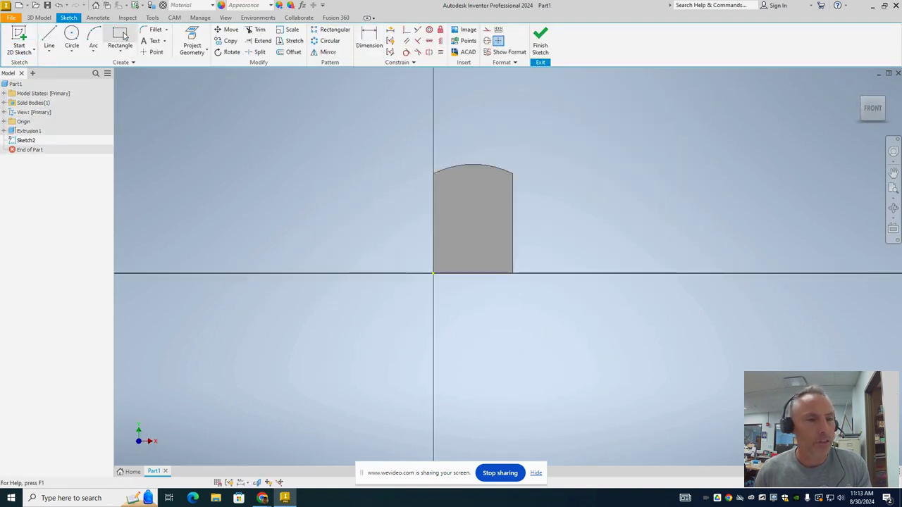
pyautogui.click(395, 118)
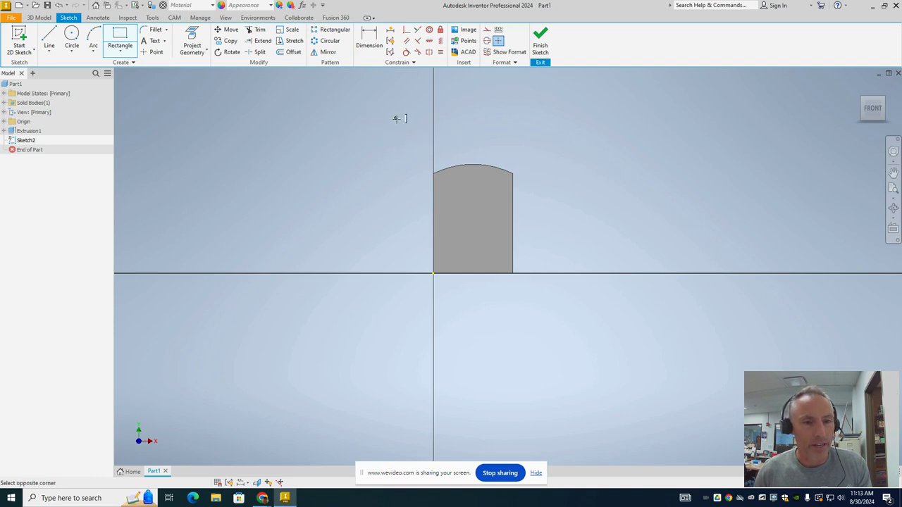
pyautogui.click(550, 245)
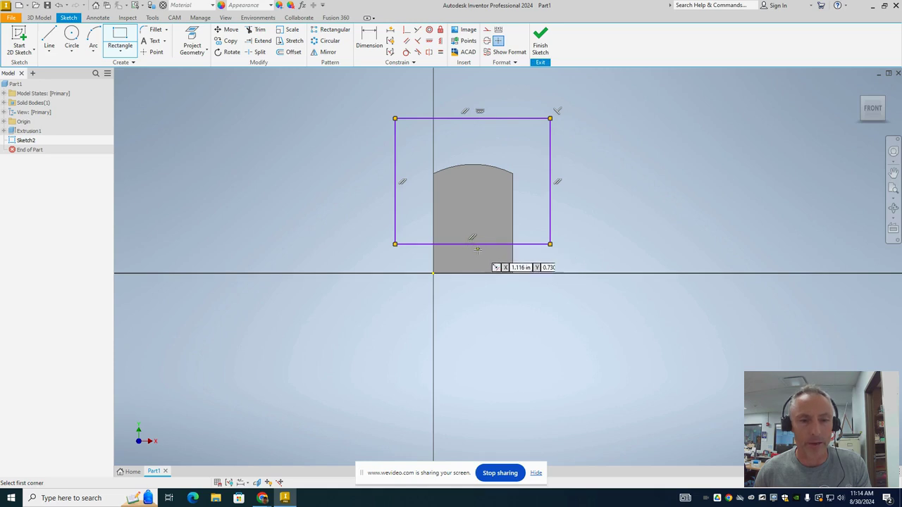
# Dimension the rectangle's lower edge from the part's bottom edge and set the distance to 0.87 in
pyautogui.click(368, 39)
pyautogui.click(490, 245)
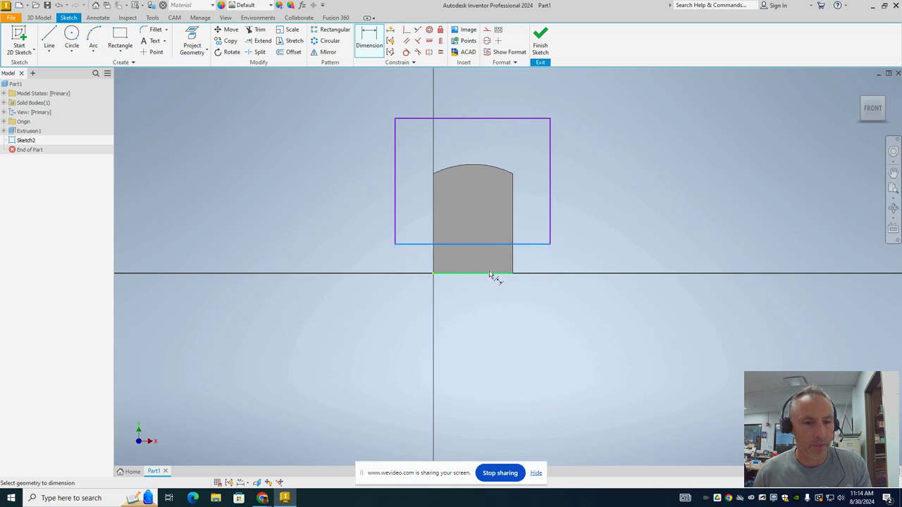
pyautogui.click(493, 272)
pyautogui.click(529, 266)
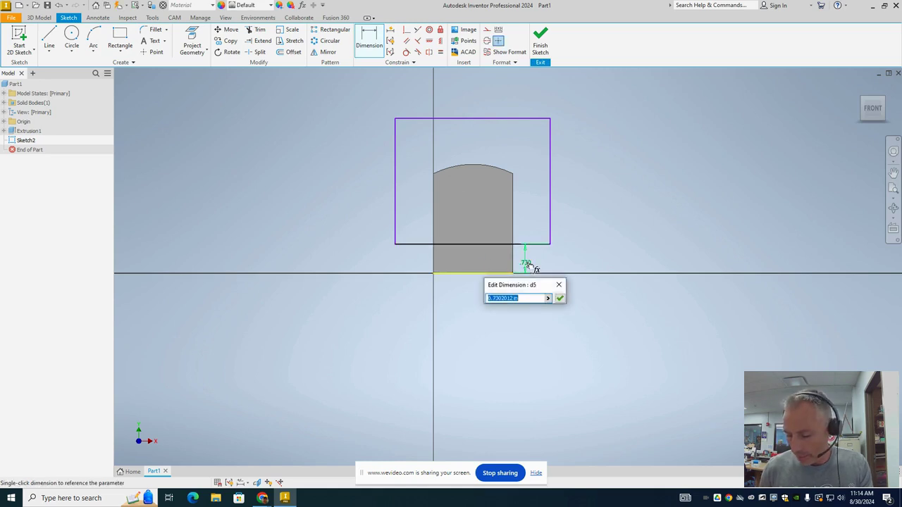
pyautogui.write('.87')
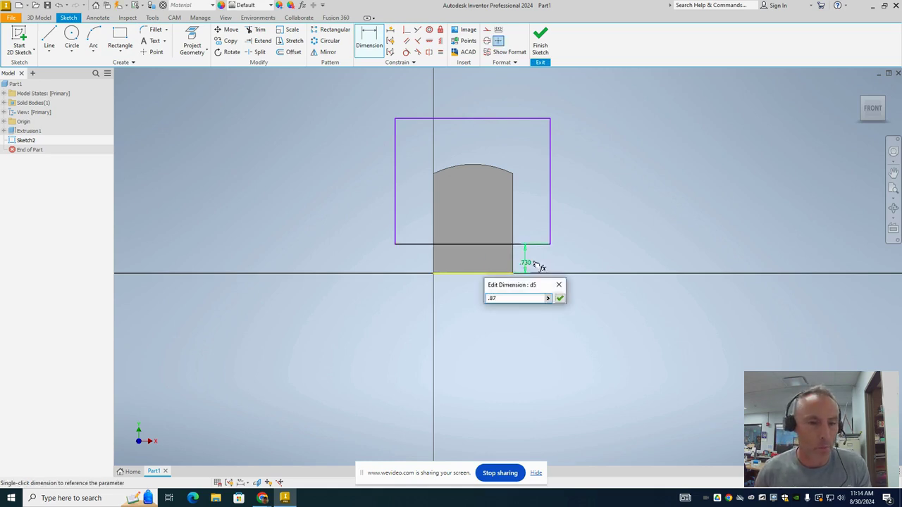
pyautogui.click(560, 300)
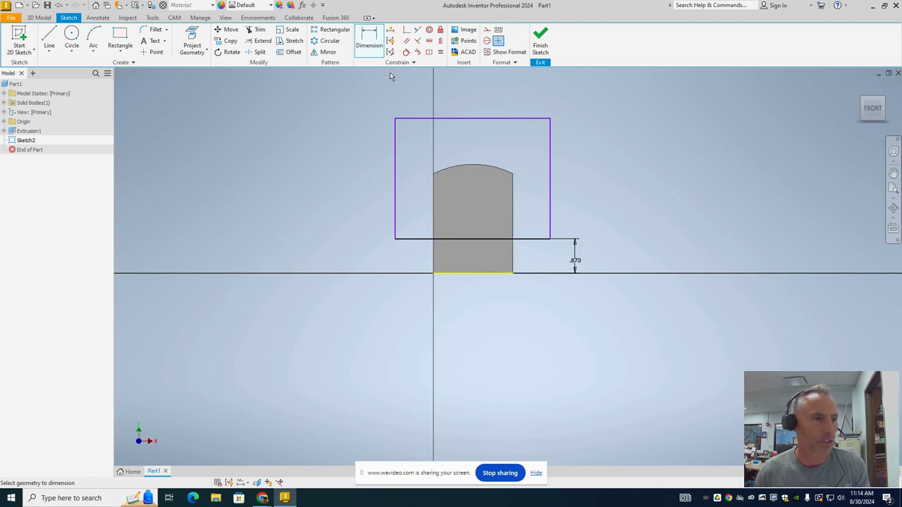
# Extrude the rectangle as a cut 3.75 in deep into the part, removing the upper front portion
pyautogui.click(39, 18)
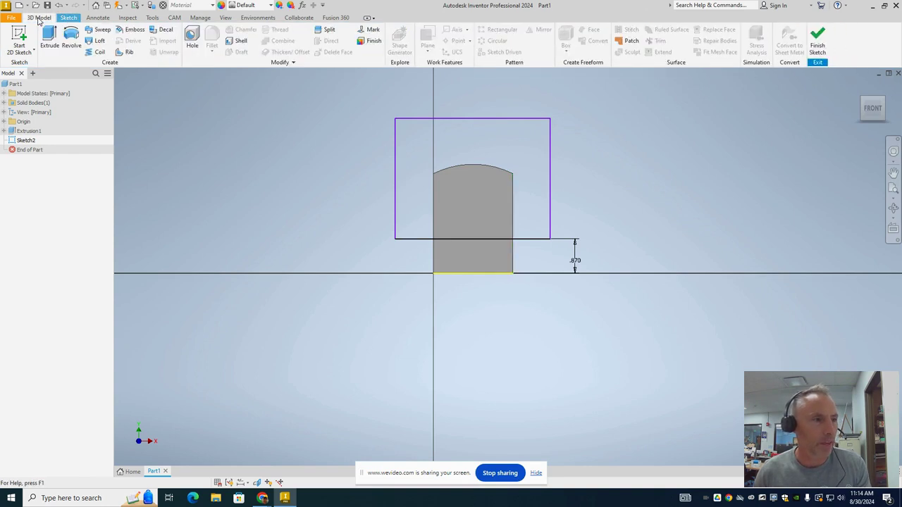
pyautogui.click(47, 37)
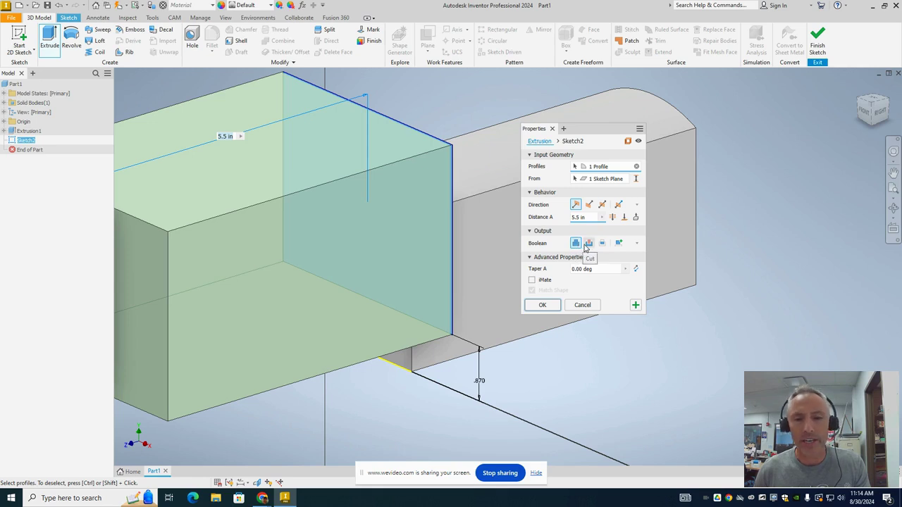
pyautogui.click(589, 243)
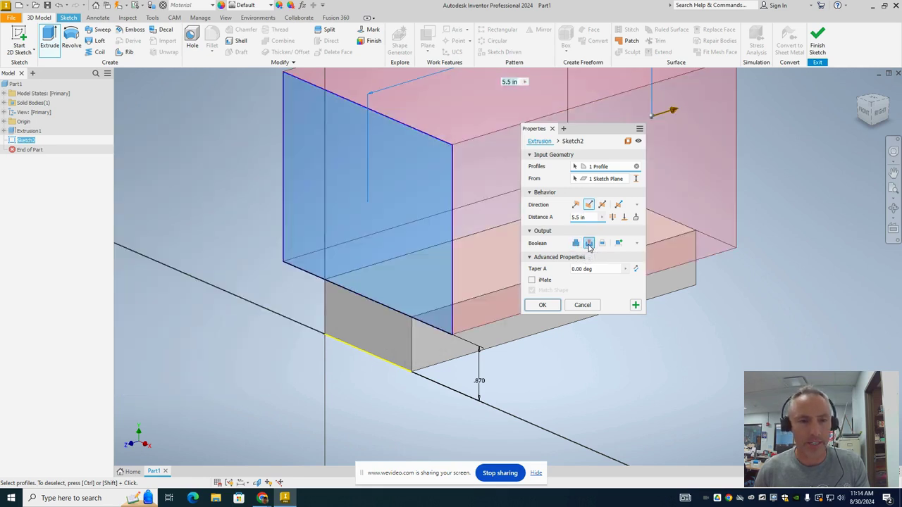
pyautogui.click(581, 217)
pyautogui.write('3.75')
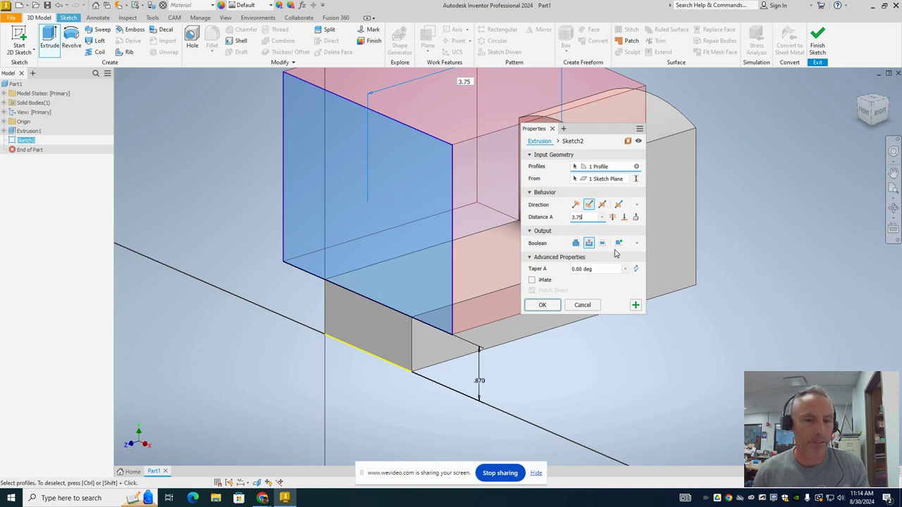
pyautogui.click(542, 306)
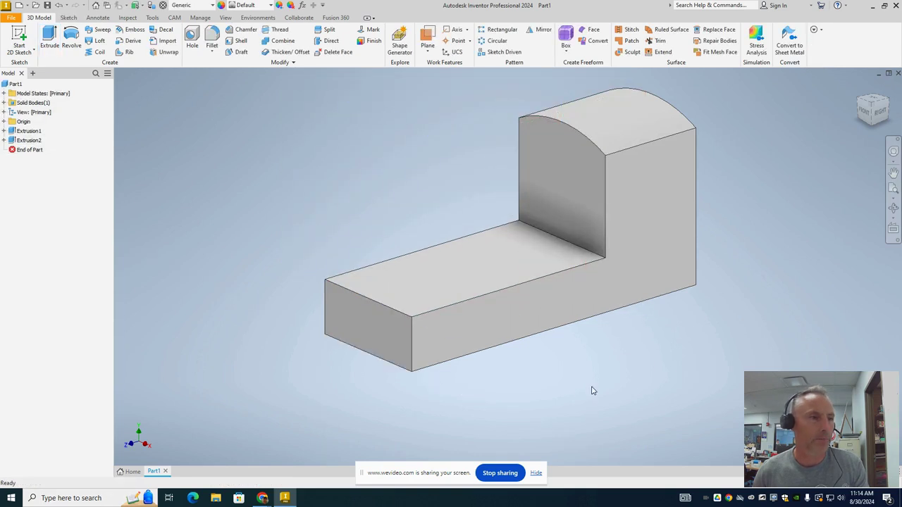
# Start a sketch on the front face of the low base and draw a circle about 1.38 in in diameter overlapping its top edge
pyautogui.click(22, 32)
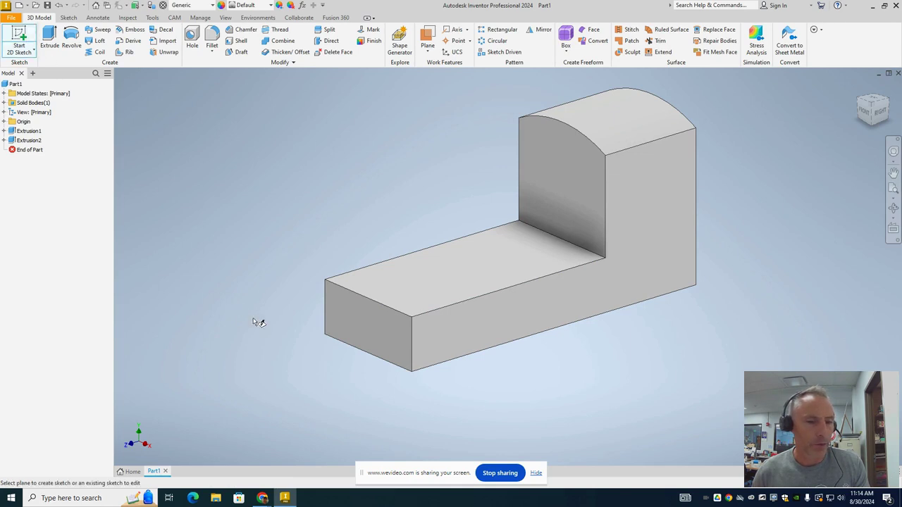
pyautogui.click(366, 328)
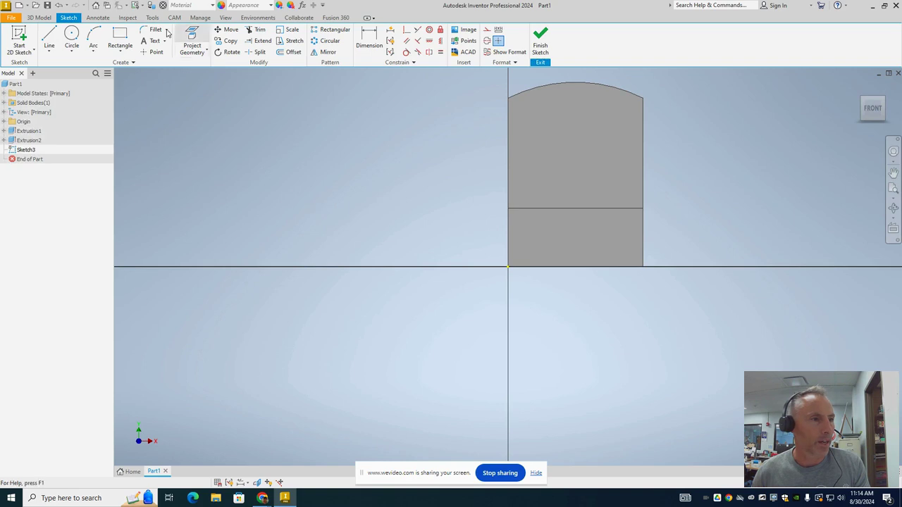
pyautogui.click(71, 35)
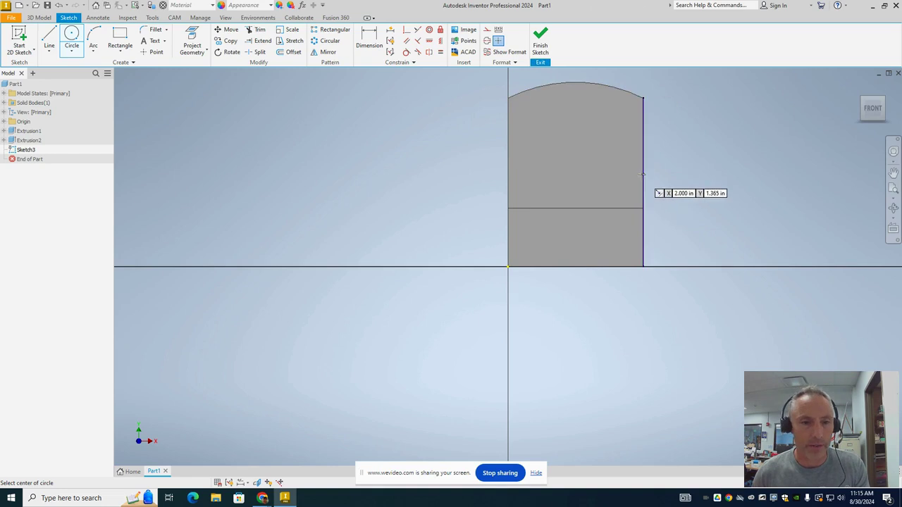
pyautogui.click(577, 188)
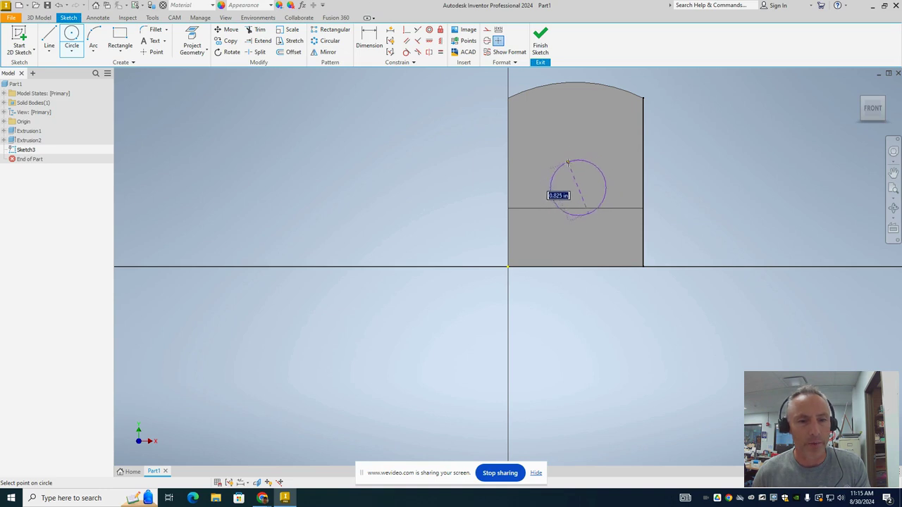
pyautogui.click(578, 234)
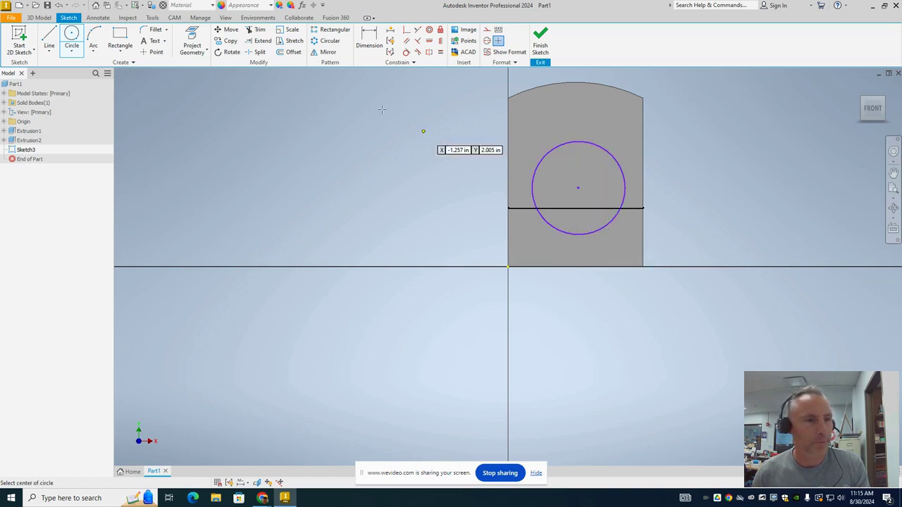
# Dimension the circle and set its diameter to 1.5 in
pyautogui.click(369, 42)
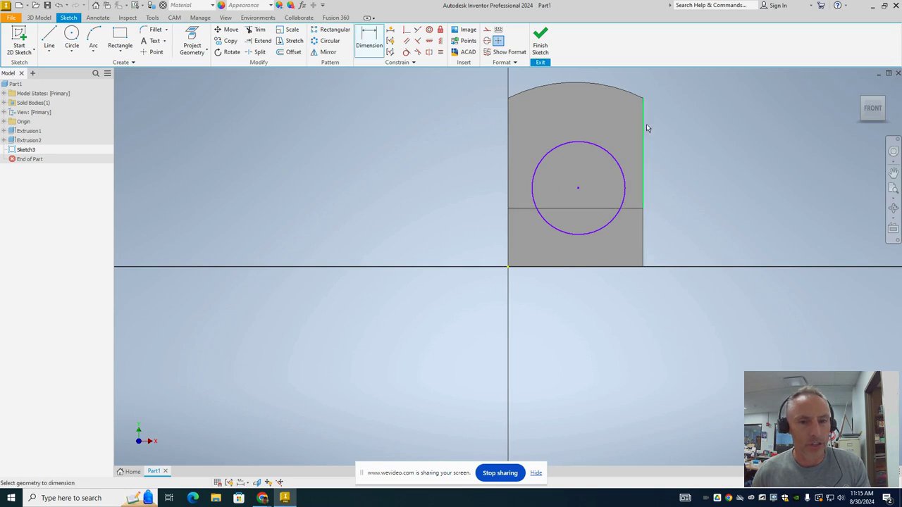
pyautogui.click(611, 156)
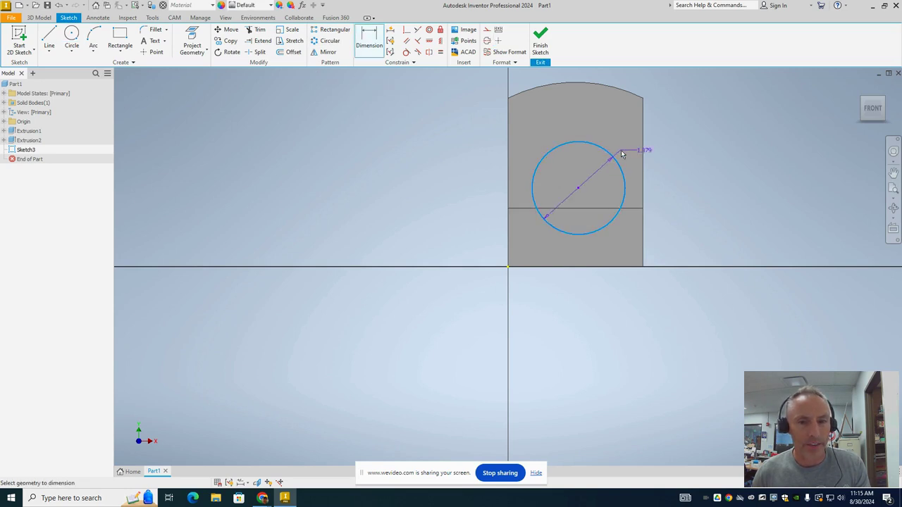
pyautogui.click(697, 136)
pyautogui.write('1')
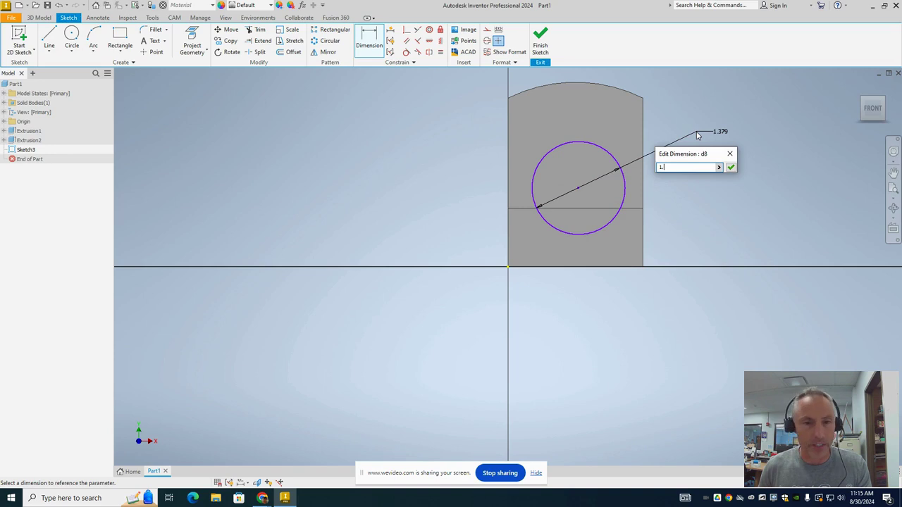
pyautogui.write('.5')
pyautogui.press('Return')
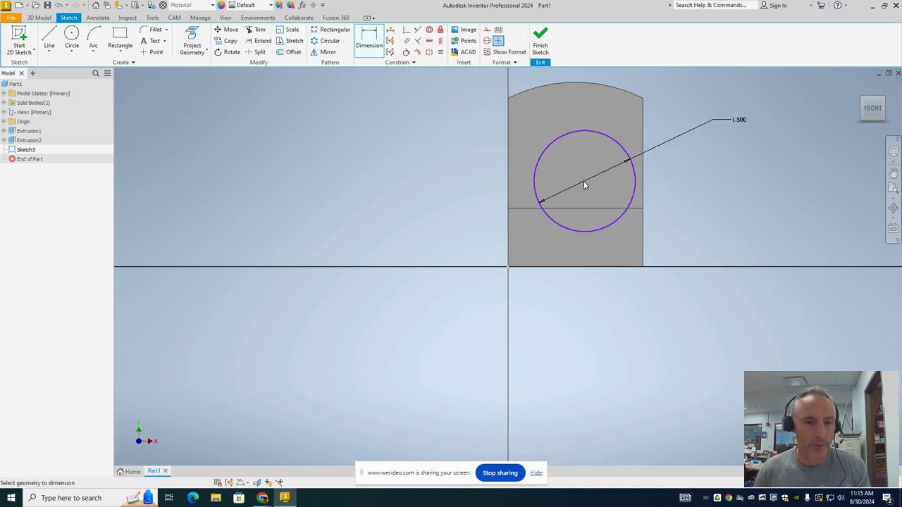
# Dimension the circle's center horizontally from the part's right side edge and set the distance to 1 in
pyautogui.click(643, 181)
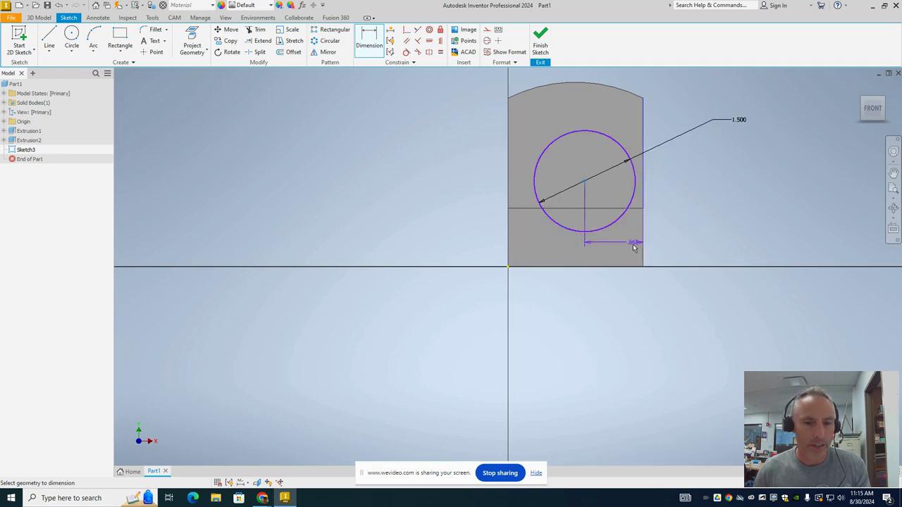
pyautogui.click(626, 291)
pyautogui.write('1')
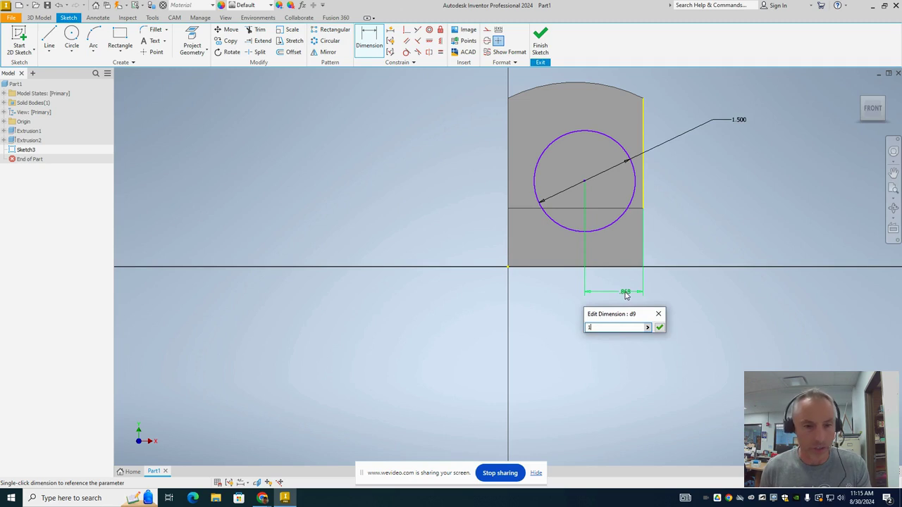
pyautogui.press('Return')
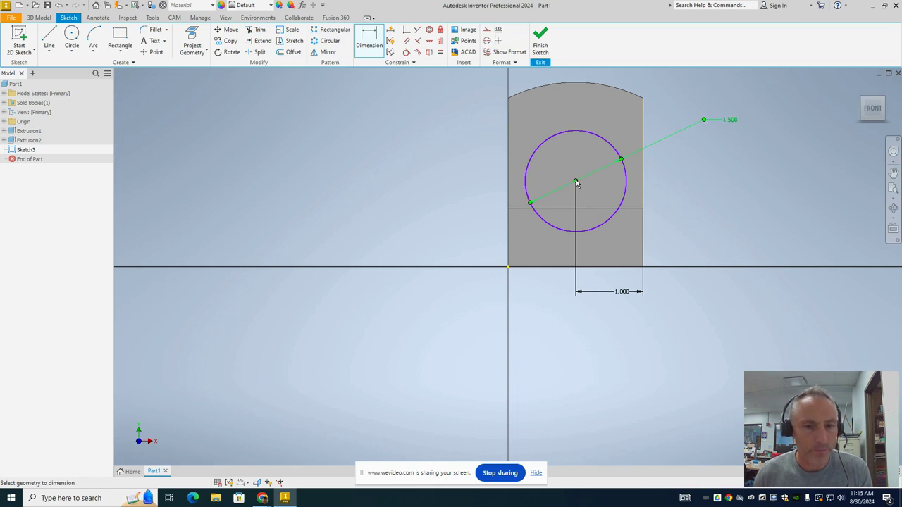
# Dimension the circle's center vertically from the low base's top edge and set the distance to 0.5 in
pyautogui.click(587, 209)
pyautogui.click(577, 182)
pyautogui.click(685, 200)
pyautogui.write('.5')
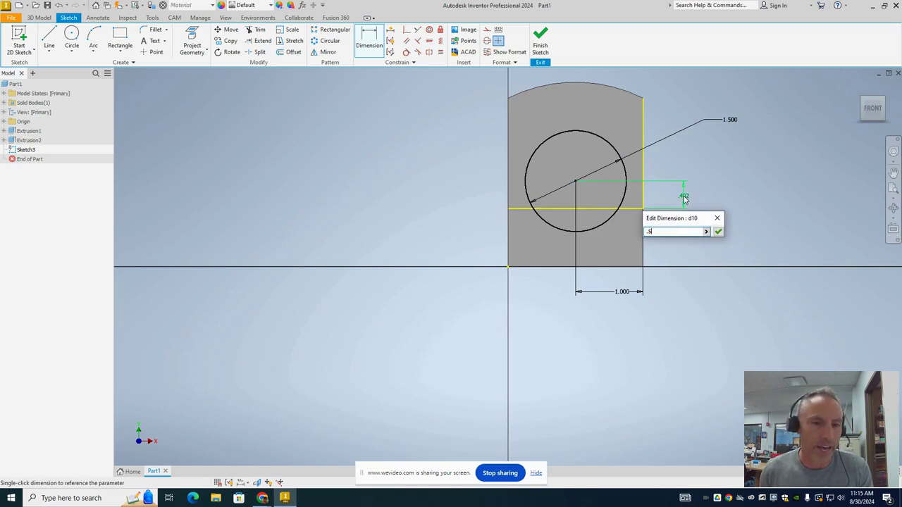
pyautogui.press('Return')
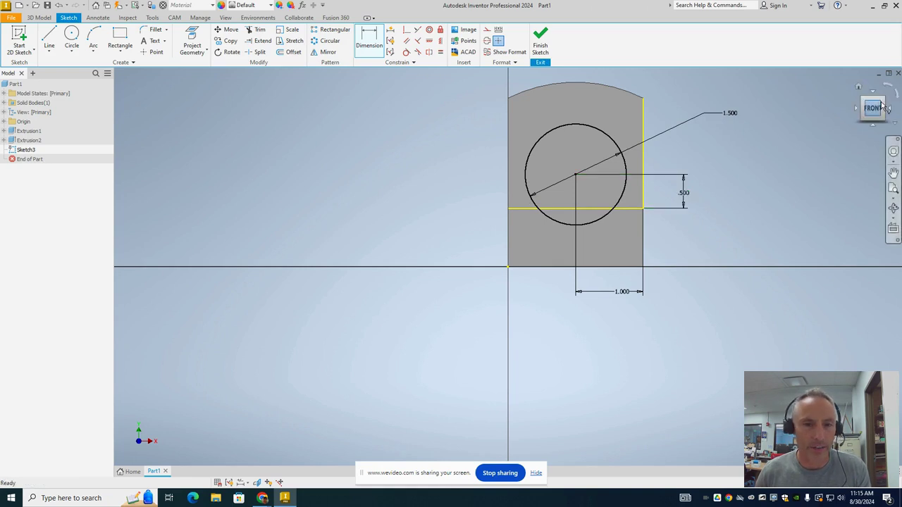
# Extrude the 1.5 in circle up to the upright's front face and join it to the body
pyautogui.click(858, 87)
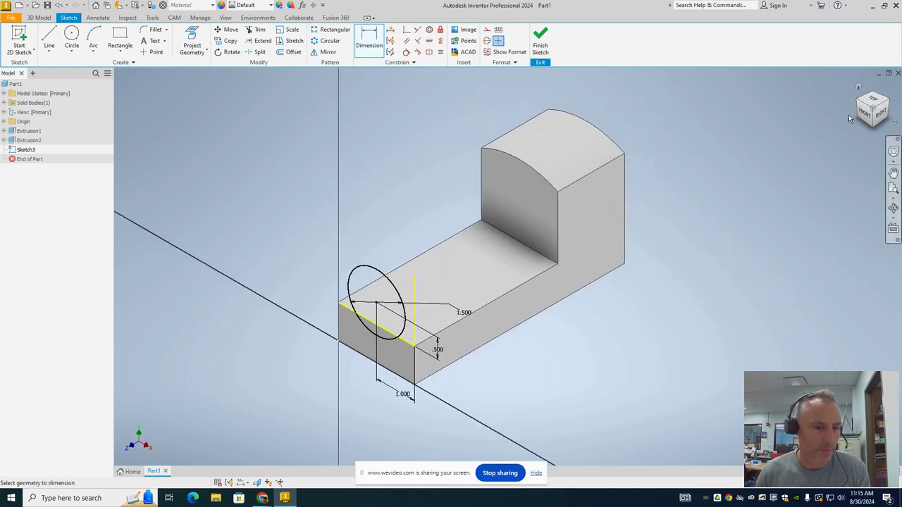
pyautogui.click(39, 17)
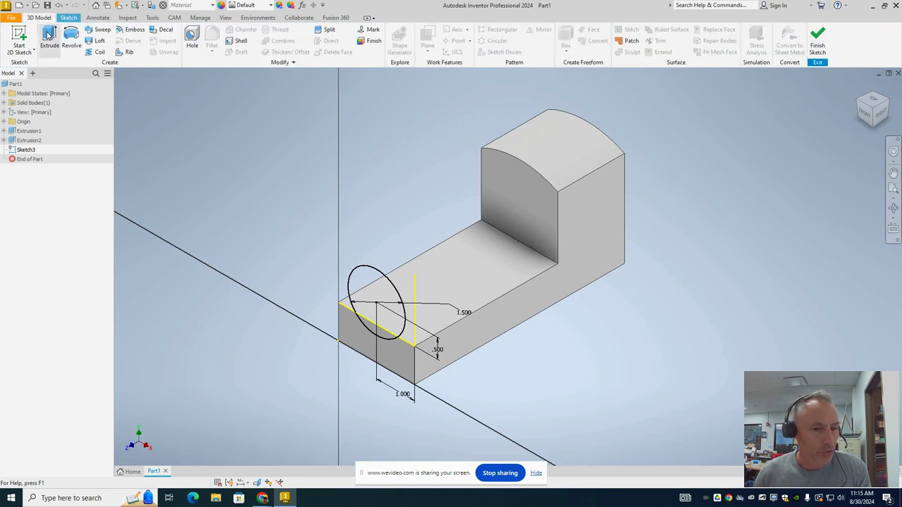
pyautogui.click(48, 35)
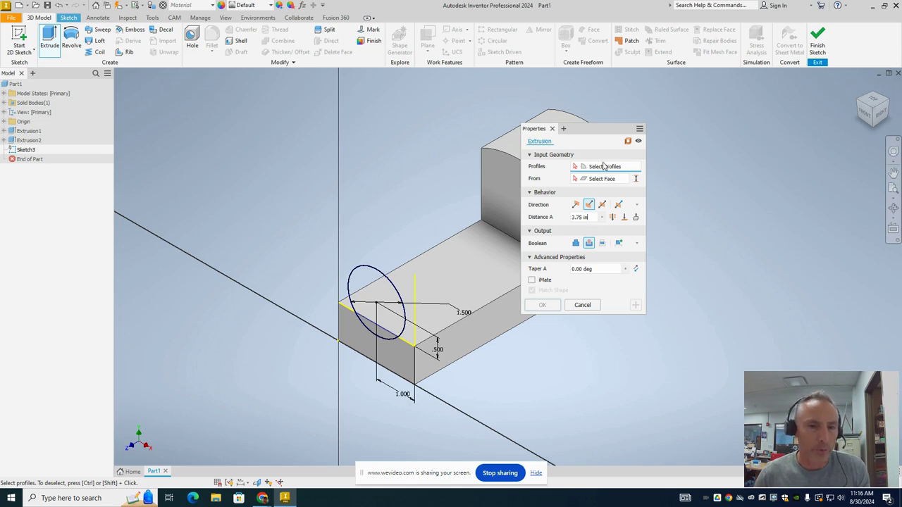
pyautogui.click(378, 292)
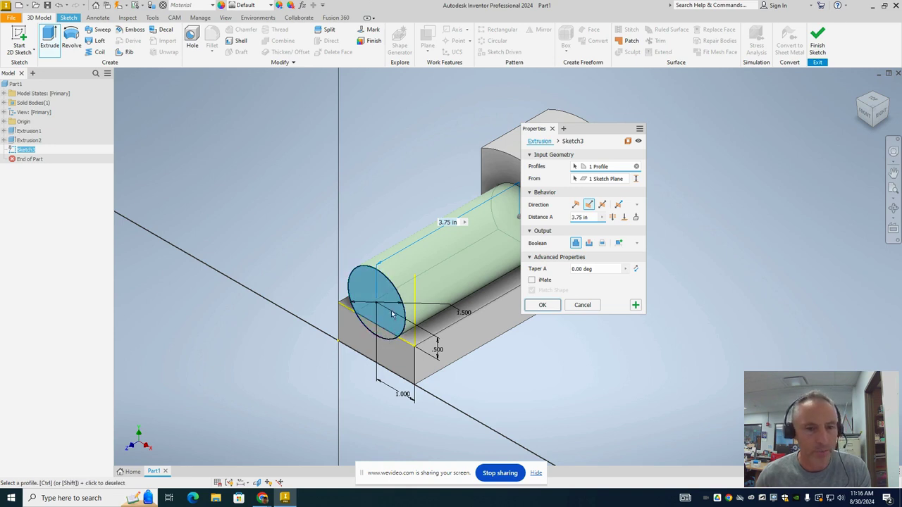
pyautogui.scroll(-5, 395, 303)
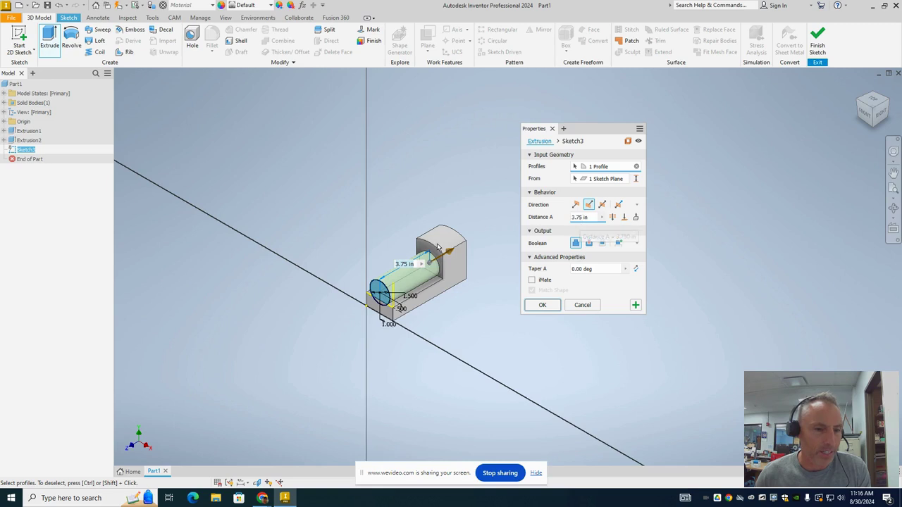
pyautogui.scroll(3, 405, 272)
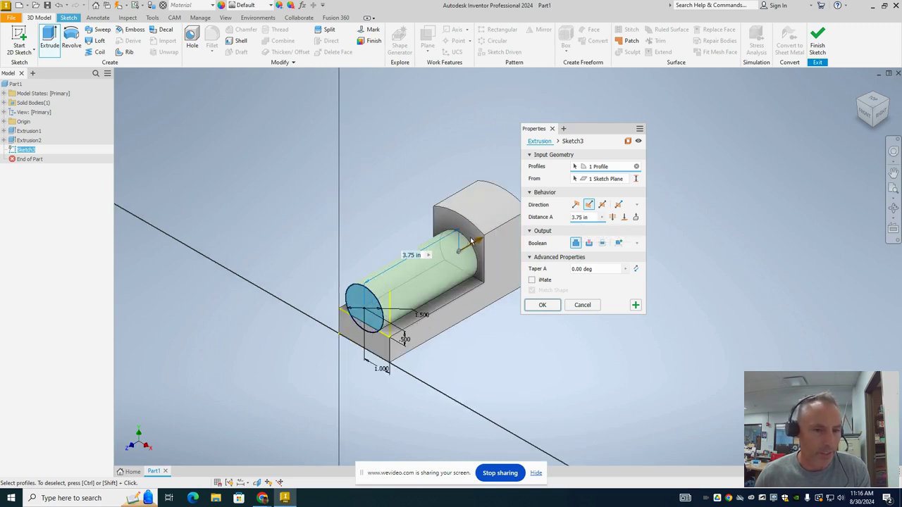
pyautogui.click(624, 218)
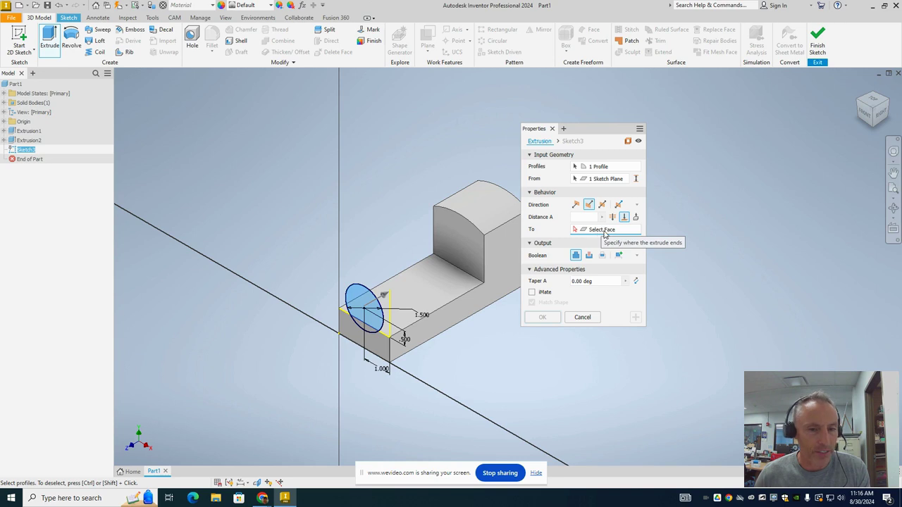
pyautogui.click(454, 240)
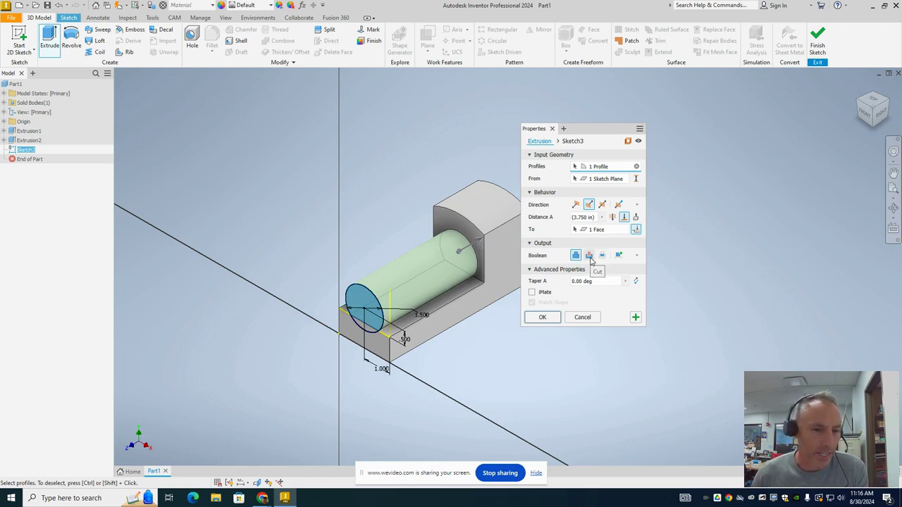
pyautogui.click(589, 256)
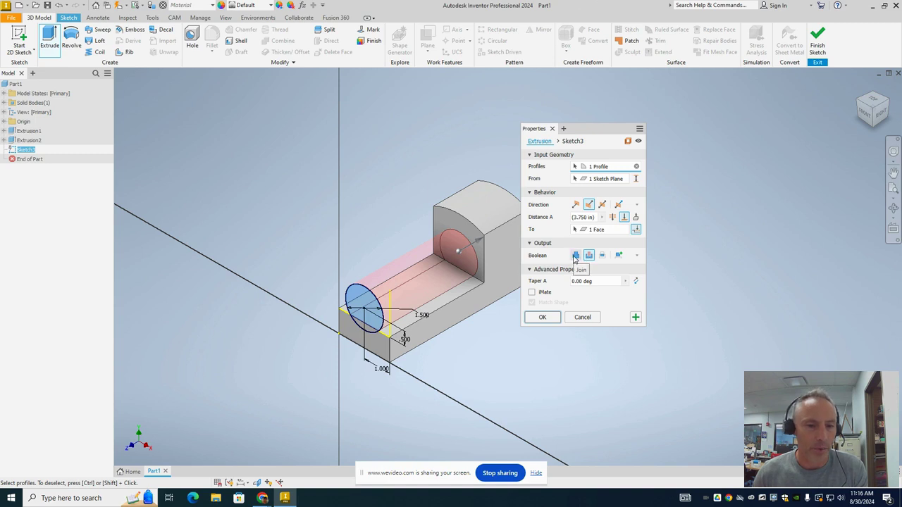
pyautogui.click(575, 256)
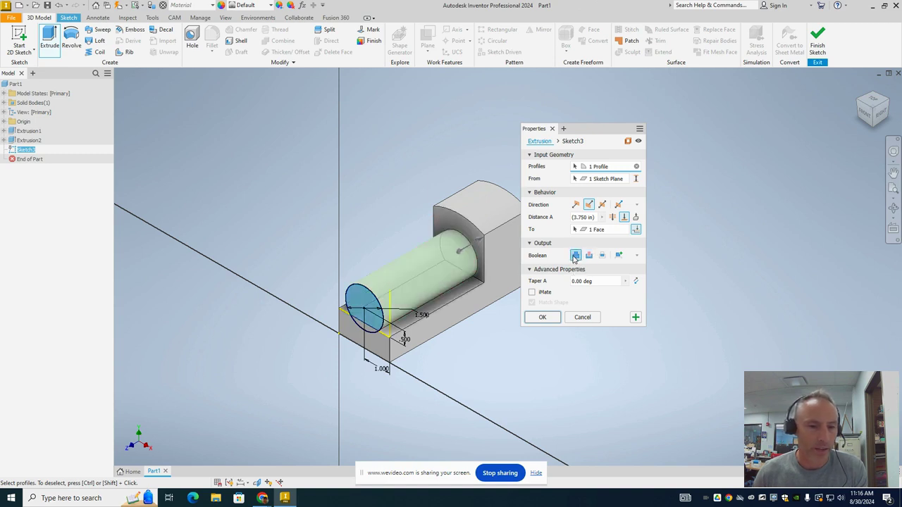
pyautogui.click(553, 318)
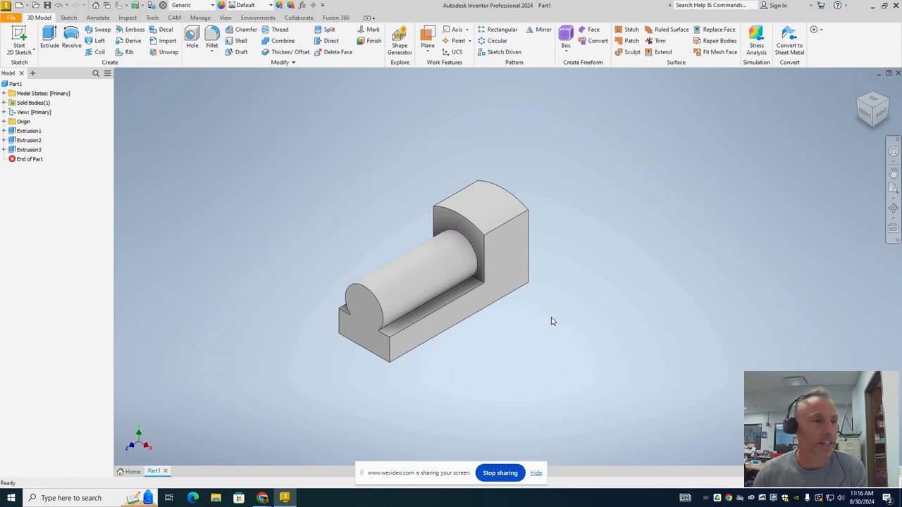
# Start a sketch on the part's right side face and draw a rectangle overlapping the upright's rear edge
pyautogui.click(28, 36)
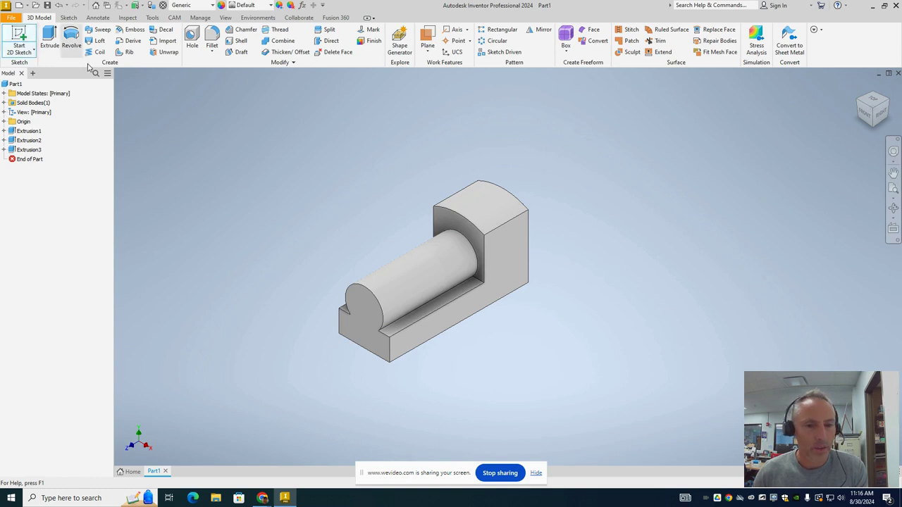
pyautogui.click(508, 254)
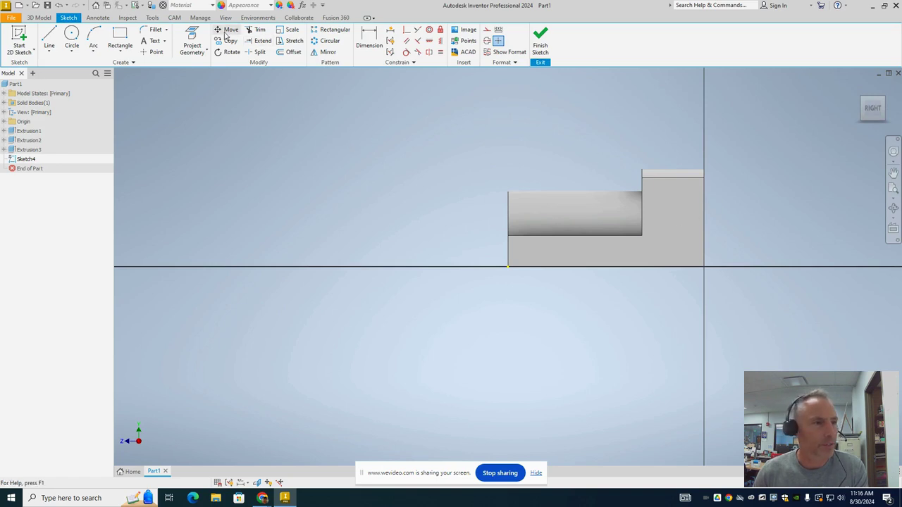
pyautogui.click(120, 38)
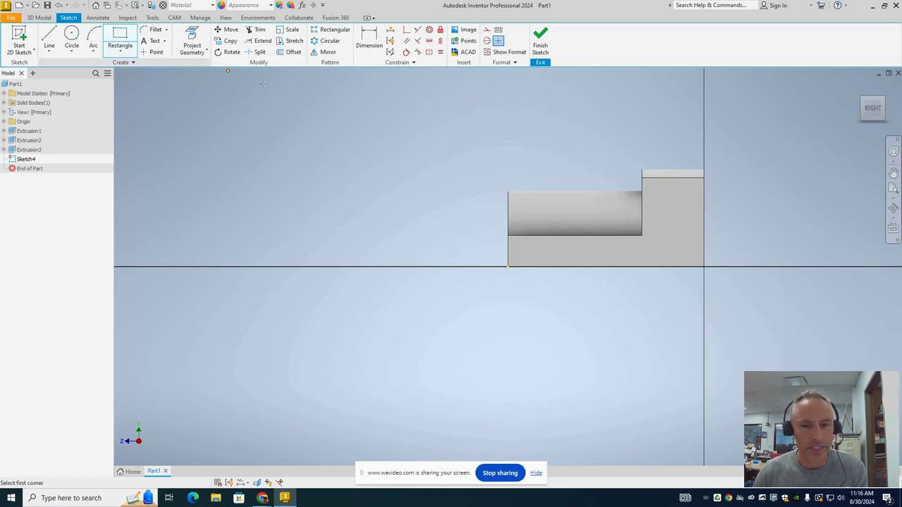
pyautogui.click(689, 195)
pyautogui.click(744, 228)
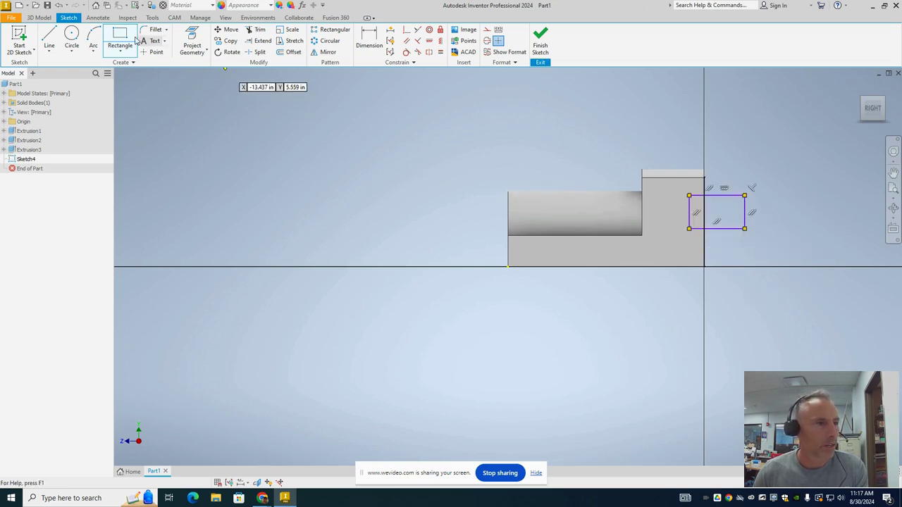
# Draw a three-point semicircular arc across the rectangle's inner vertical edge, bulging toward the front of the part
pyautogui.click(97, 34)
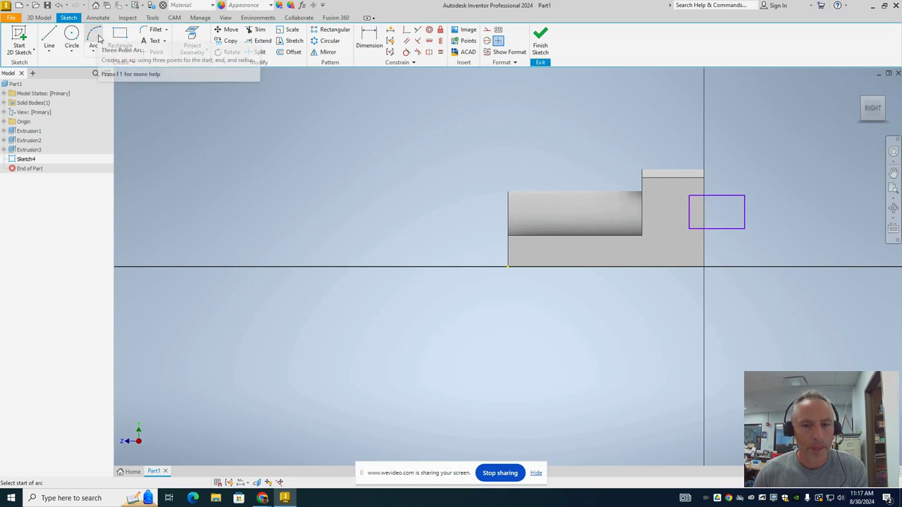
pyautogui.scroll(-4, 665, 196)
pyautogui.scroll(2, 705, 196)
pyautogui.click(730, 191)
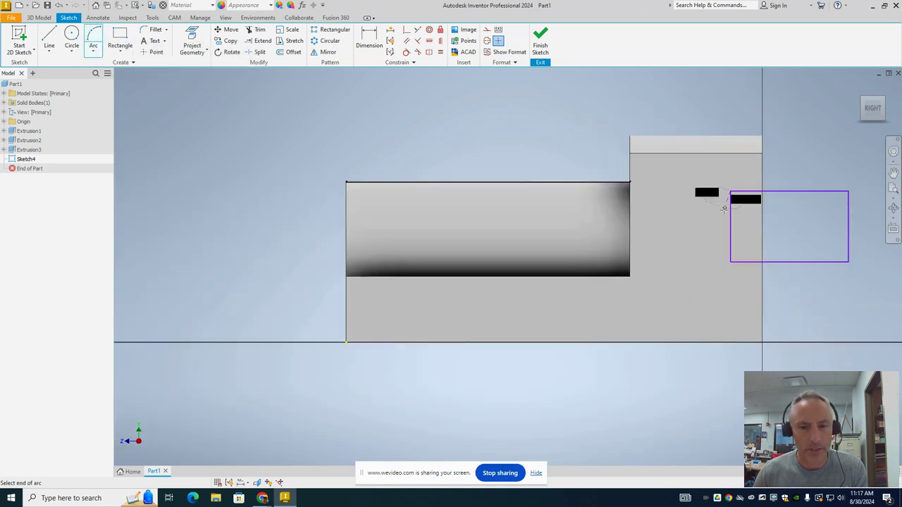
pyautogui.click(730, 262)
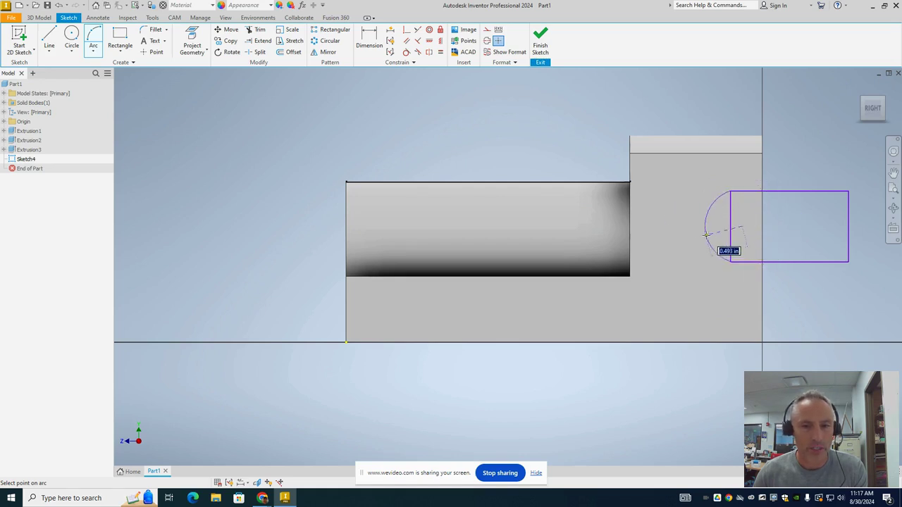
pyautogui.click(694, 233)
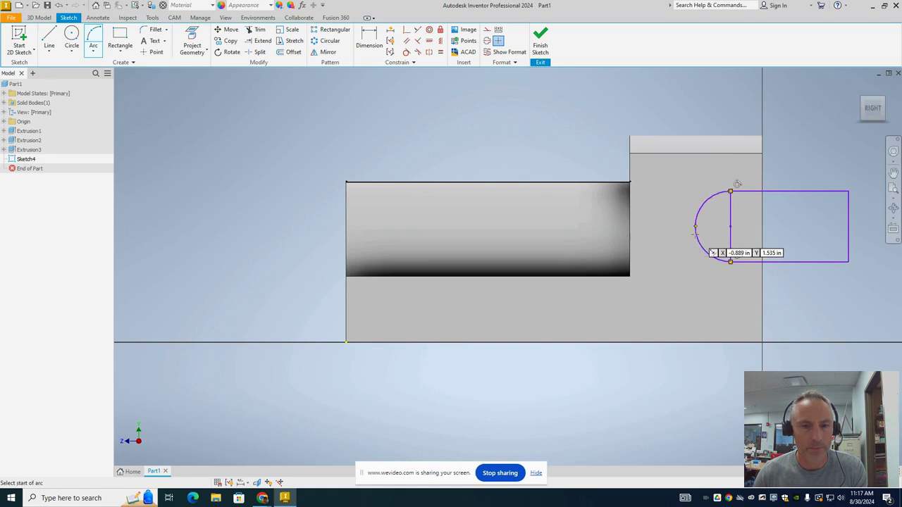
# Dimension the rectangle's inner vertical edge from the upright's rear edge and set the distance to 0.25 in
pyautogui.click(379, 39)
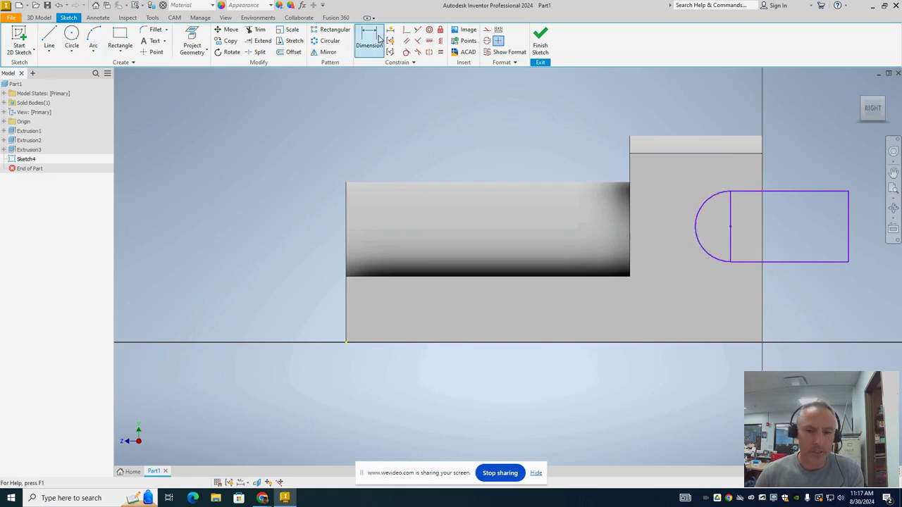
pyautogui.click(730, 212)
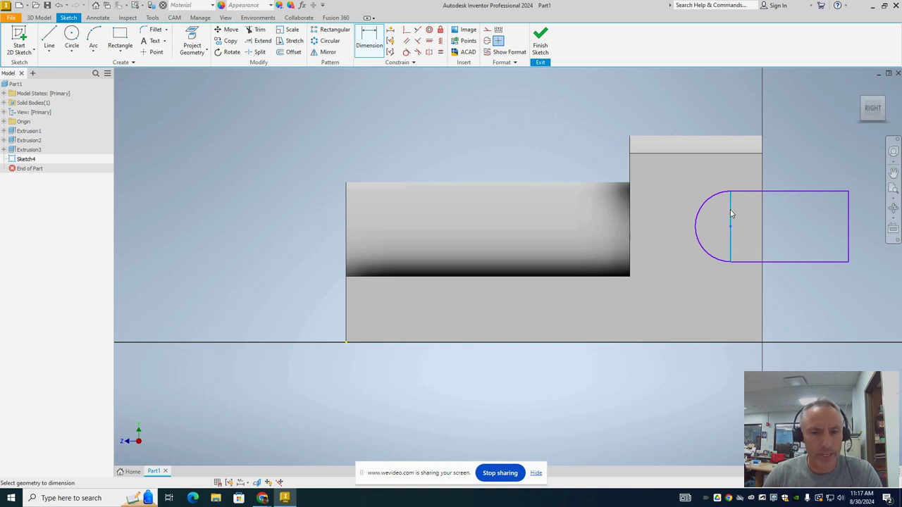
pyautogui.click(763, 341)
pyautogui.click(749, 370)
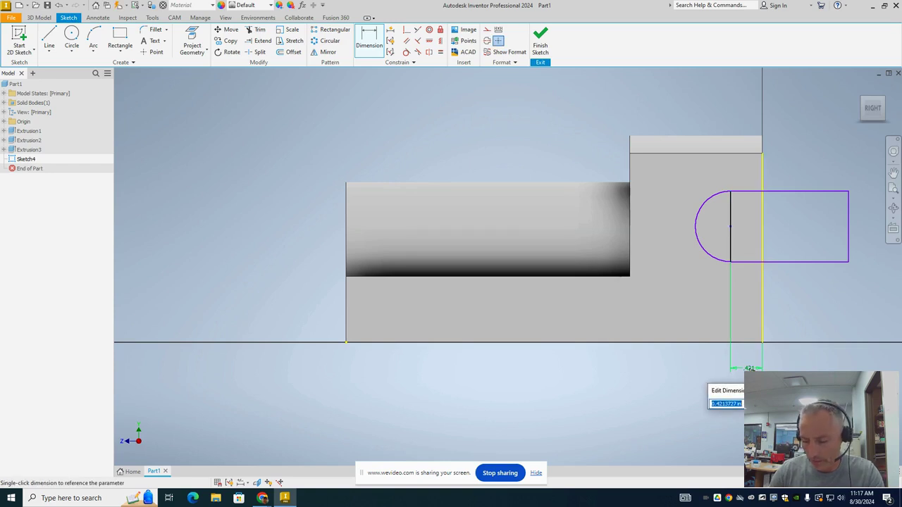
pyautogui.write('.25')
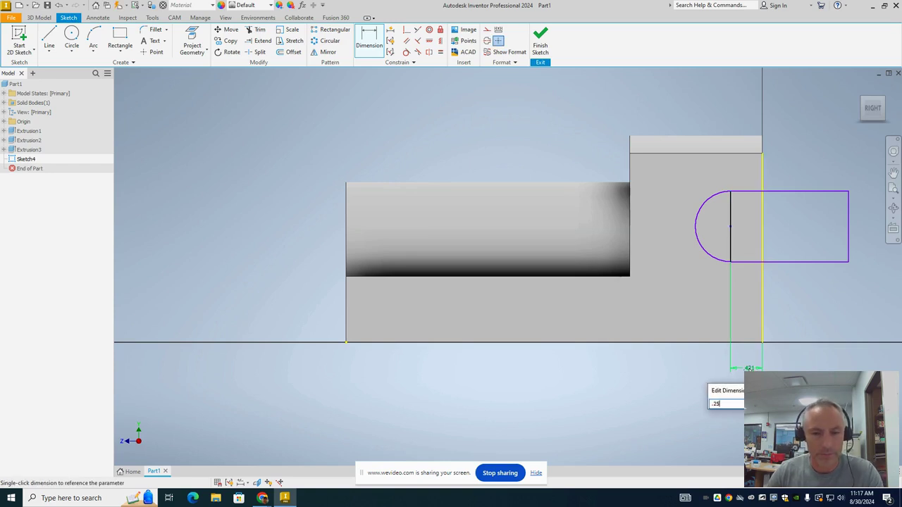
pyautogui.press('Return')
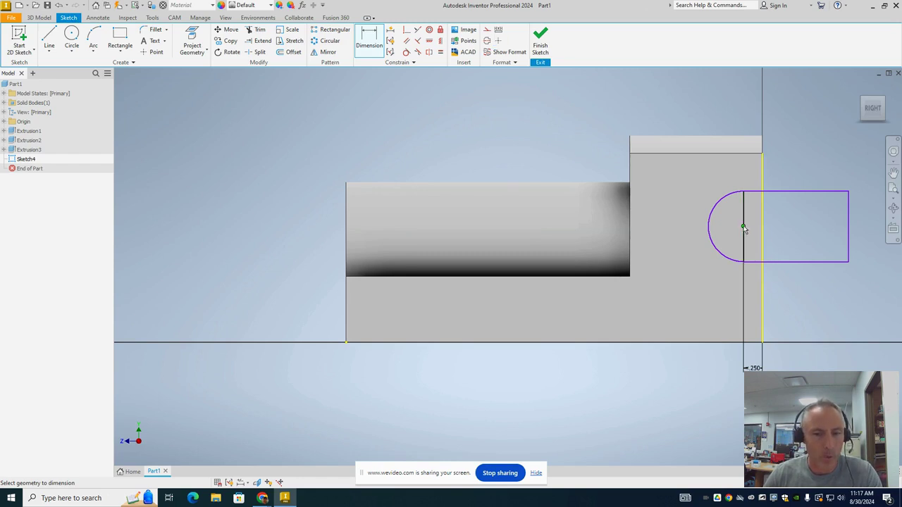
# Dimension the arc's center vertically from the part's bottom edge and set the height to 1.75 in
pyautogui.click(743, 227)
pyautogui.click(750, 343)
pyautogui.click(791, 296)
pyautogui.write('1.75')
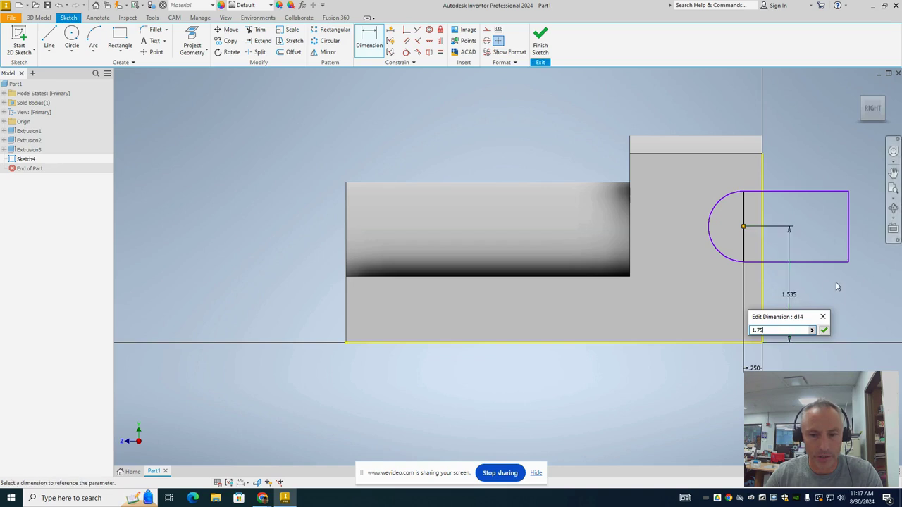
pyautogui.click(824, 331)
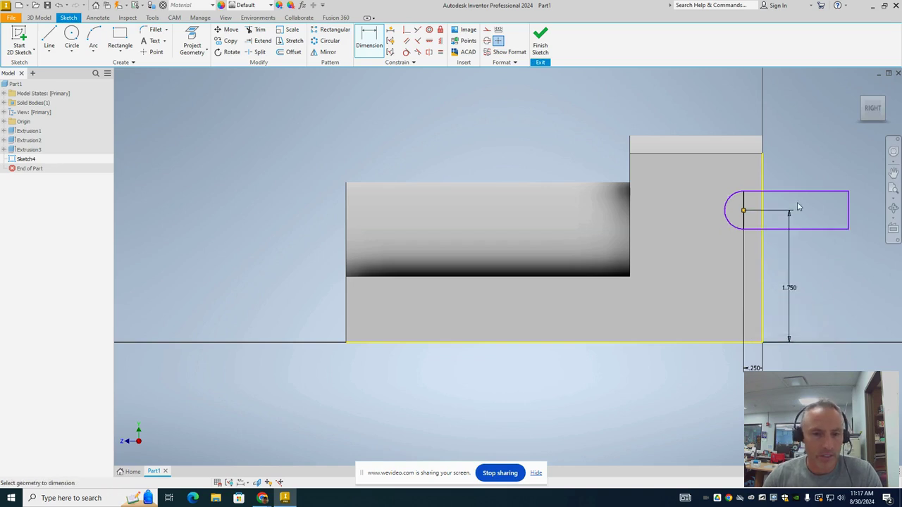
# Dimension the arc's radius and set it to 0.5 in
pyautogui.click(729, 195)
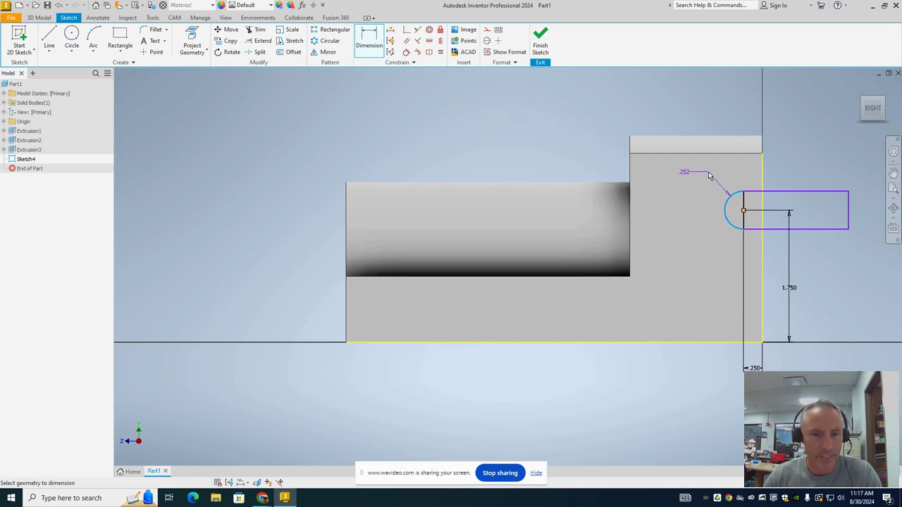
pyautogui.click(709, 175)
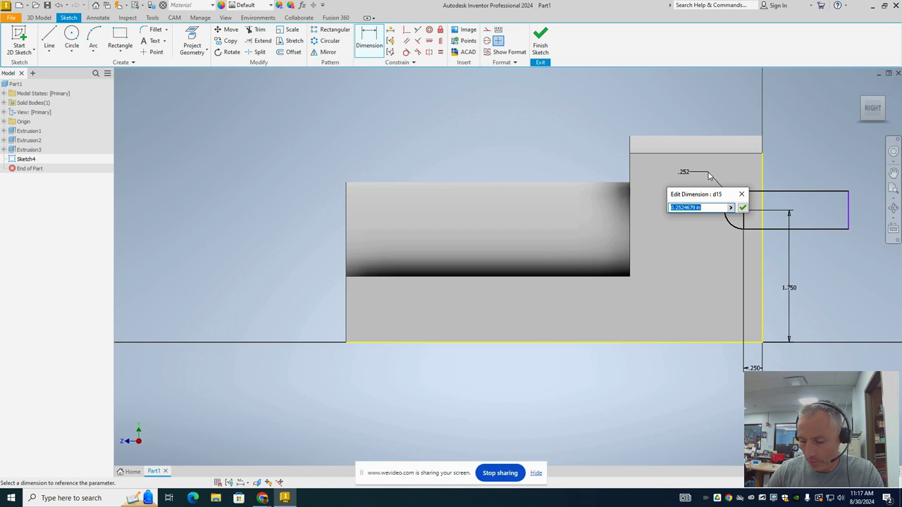
pyautogui.write('.')
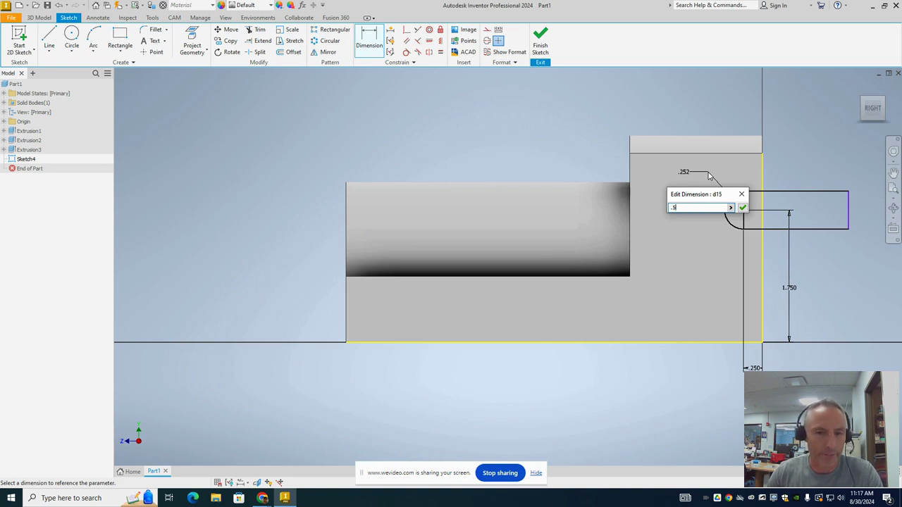
pyautogui.write('5')
pyautogui.press('Return')
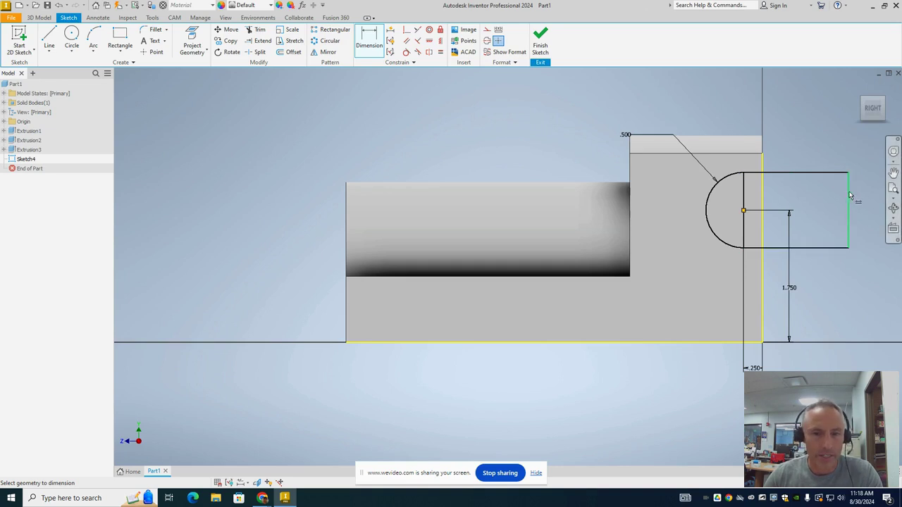
pyautogui.click(763, 187)
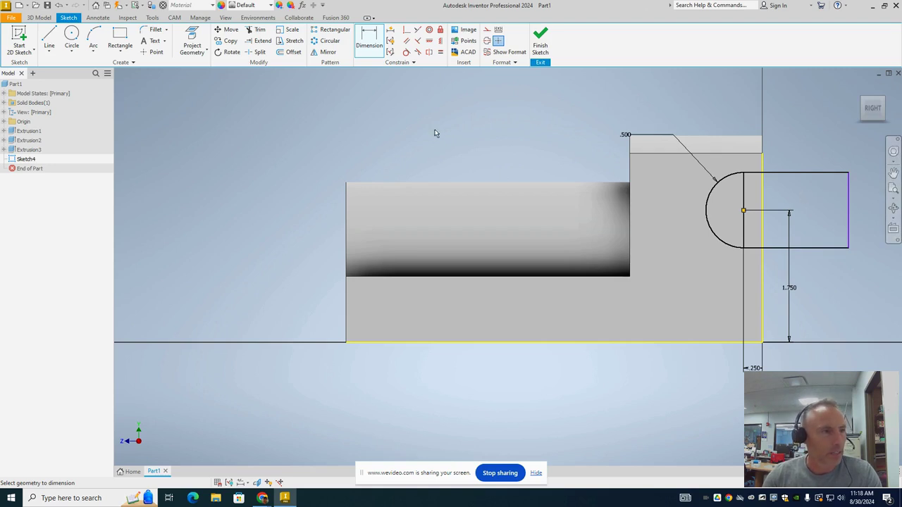
# Extrude the slot's half-round region and the adjoining rectangular region inside the upright as a through-all cut
pyautogui.click(37, 18)
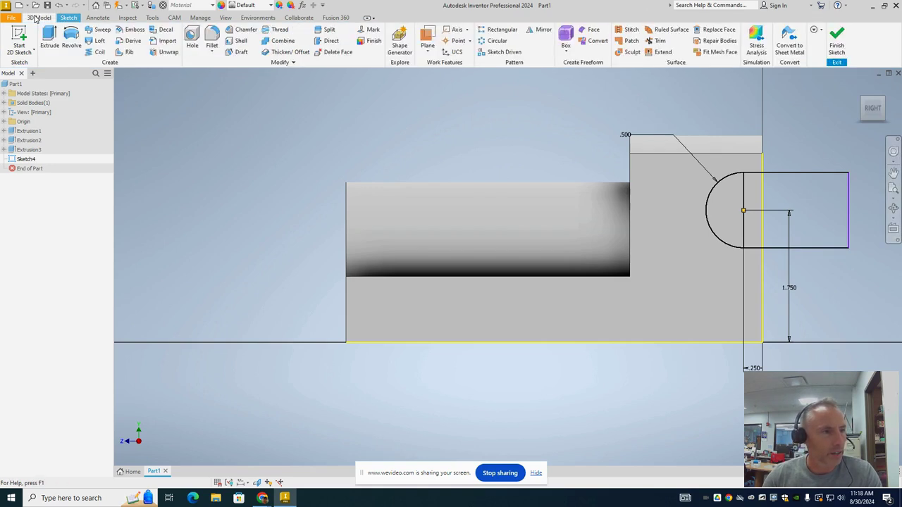
pyautogui.click(48, 35)
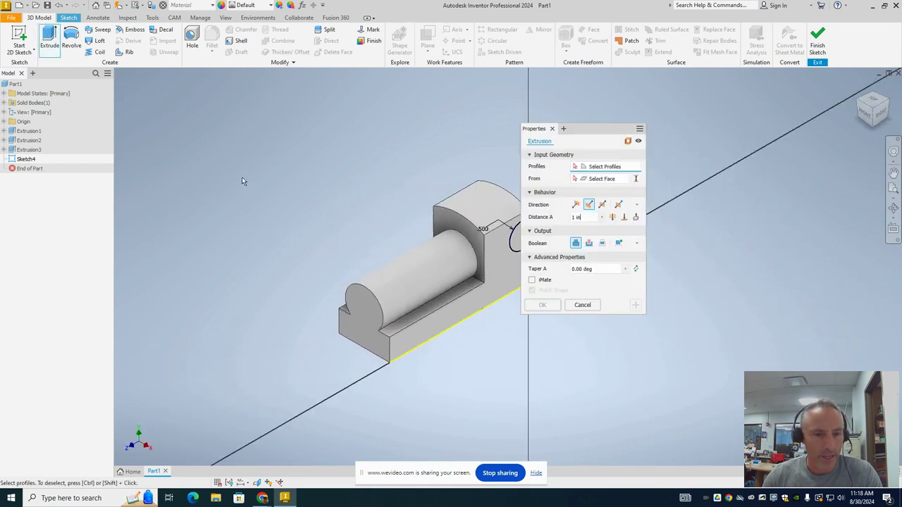
pyautogui.moveTo(584, 134); pyautogui.dragTo(664, 136)
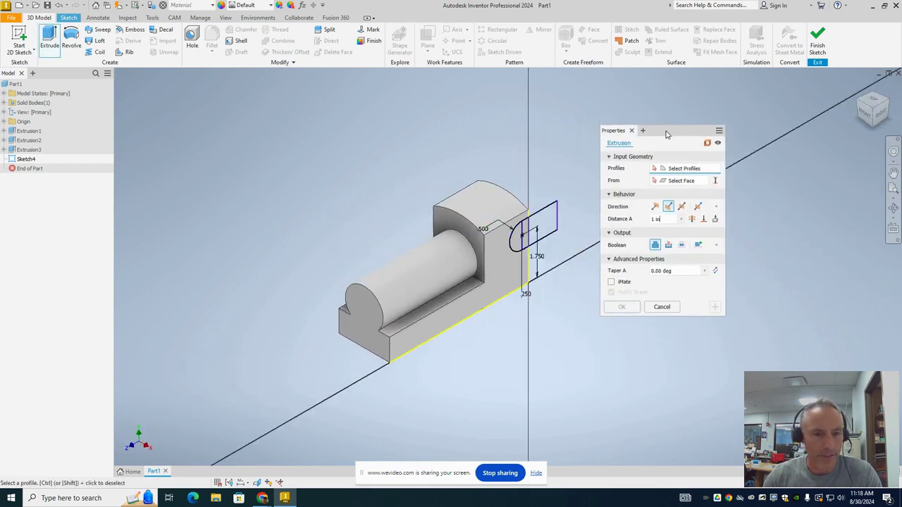
pyautogui.scroll(5, 525, 214)
pyautogui.click(525, 213)
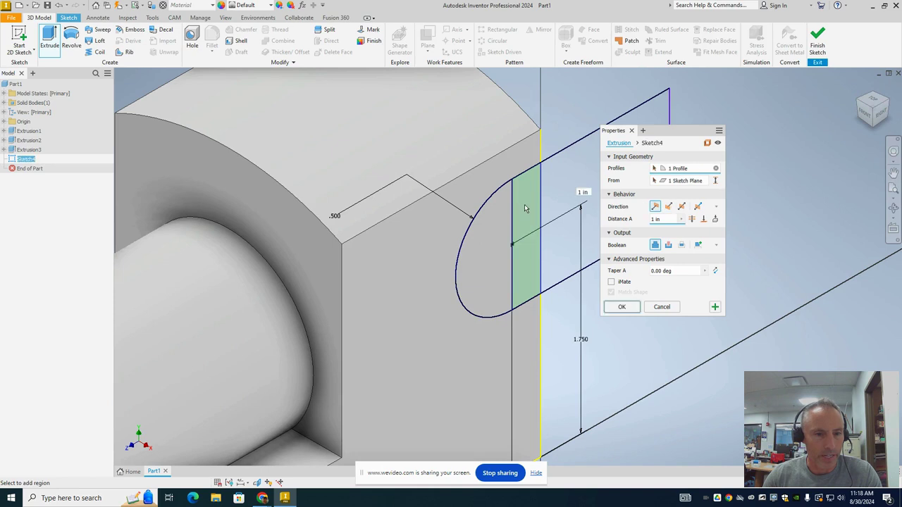
pyautogui.click(498, 227)
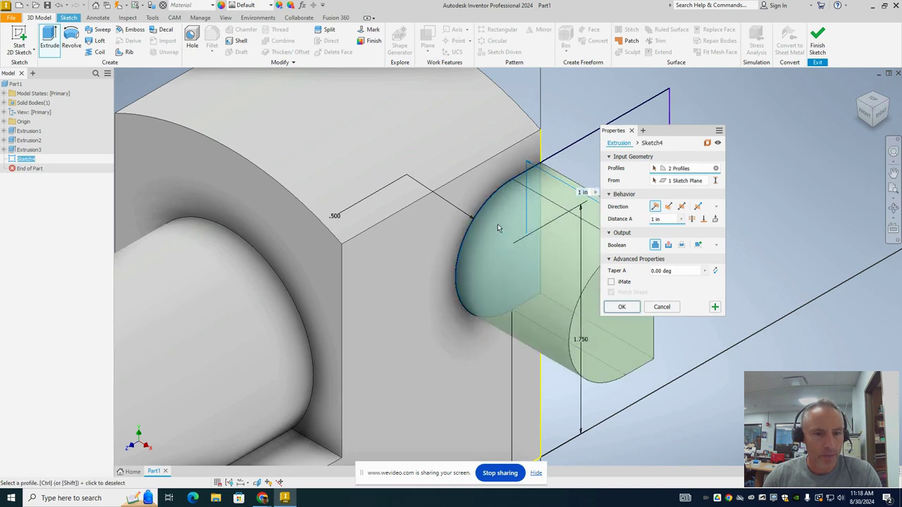
pyautogui.click(668, 245)
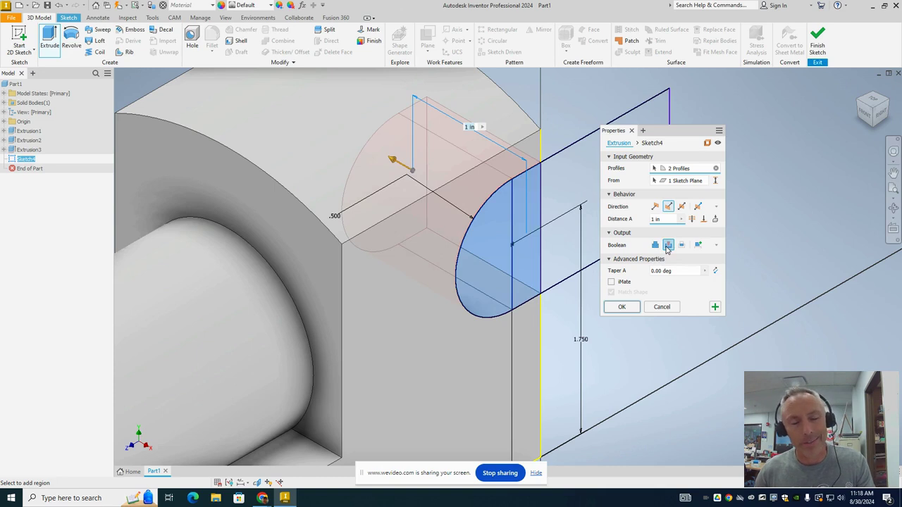
pyautogui.click(692, 220)
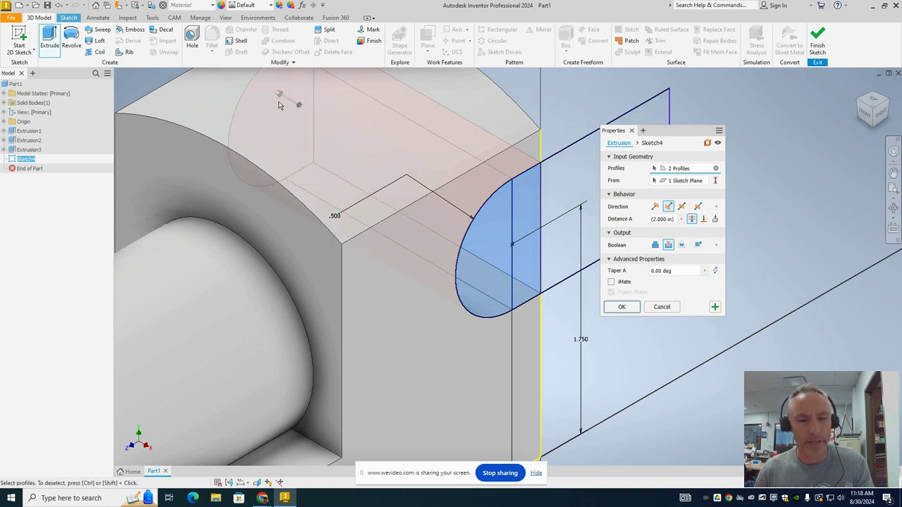
pyautogui.click(621, 307)
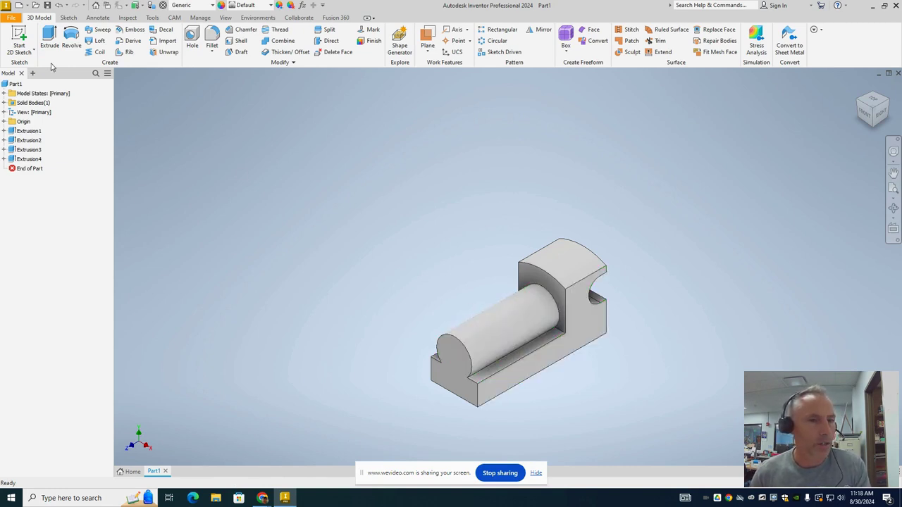
# Create a work plane parallel to the XZ origin plane and tangent to the top of the cylinder
pyautogui.click(429, 37)
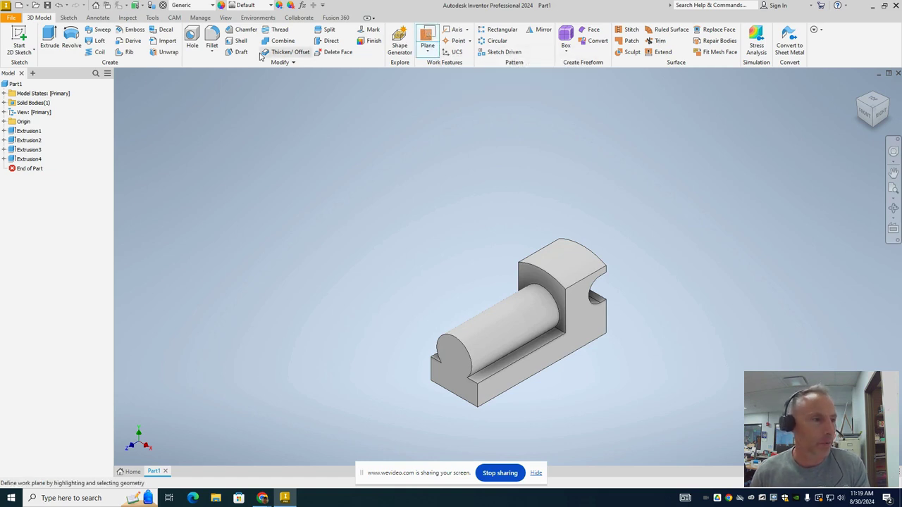
pyautogui.click(4, 122)
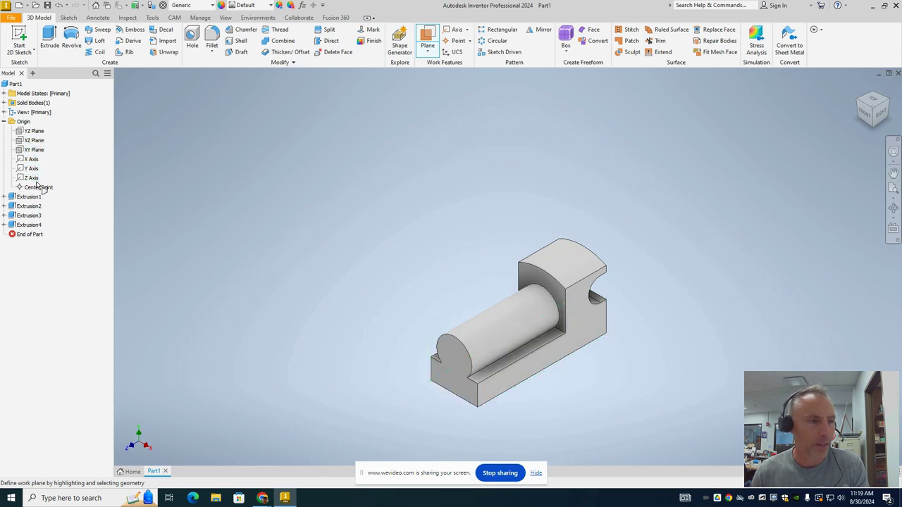
pyautogui.click(35, 140)
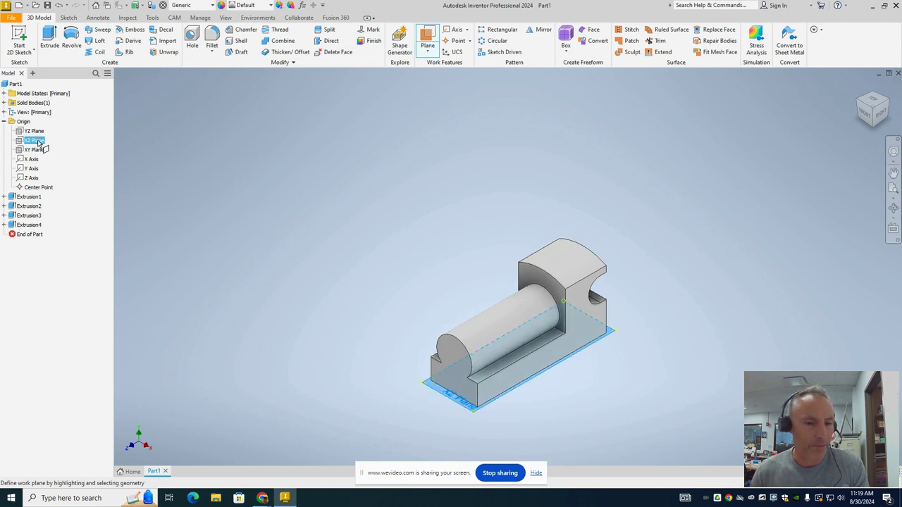
pyautogui.click(478, 320)
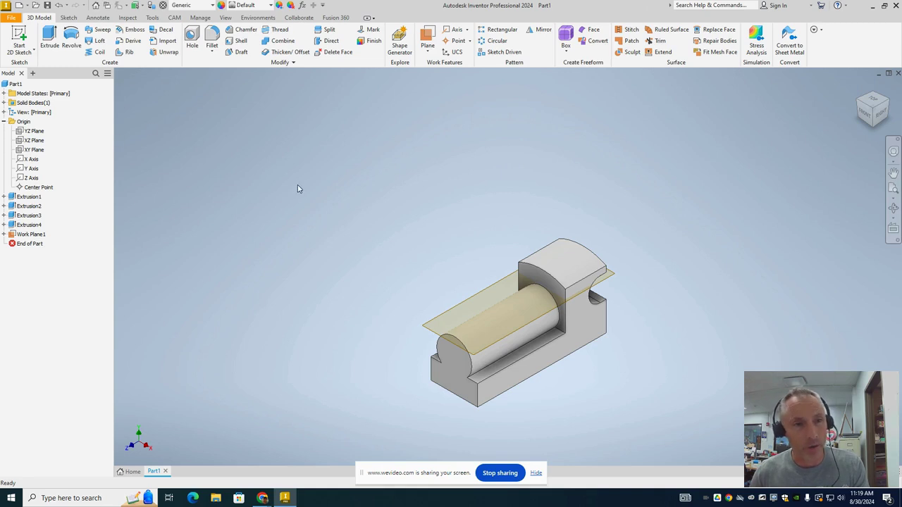
# Create a second work plane offset 1 in above the plane tangent to the cylinder
pyautogui.click(428, 36)
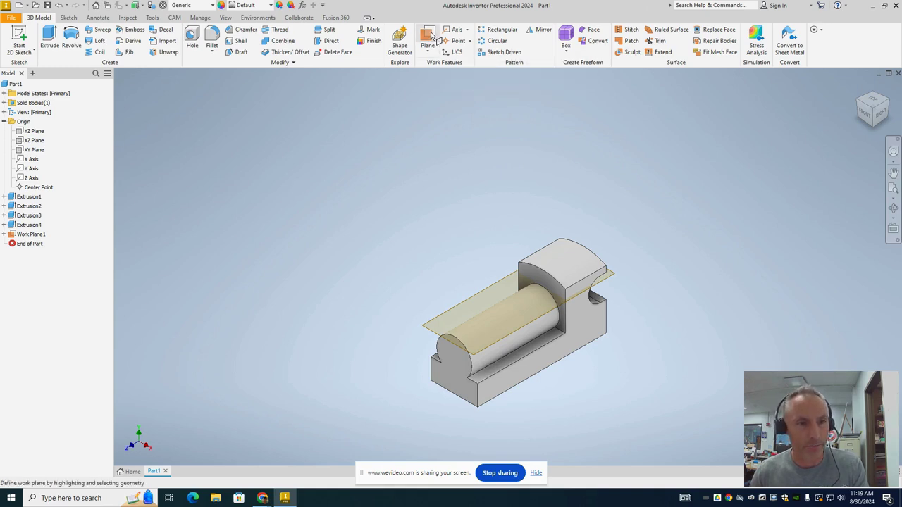
pyautogui.click(423, 328)
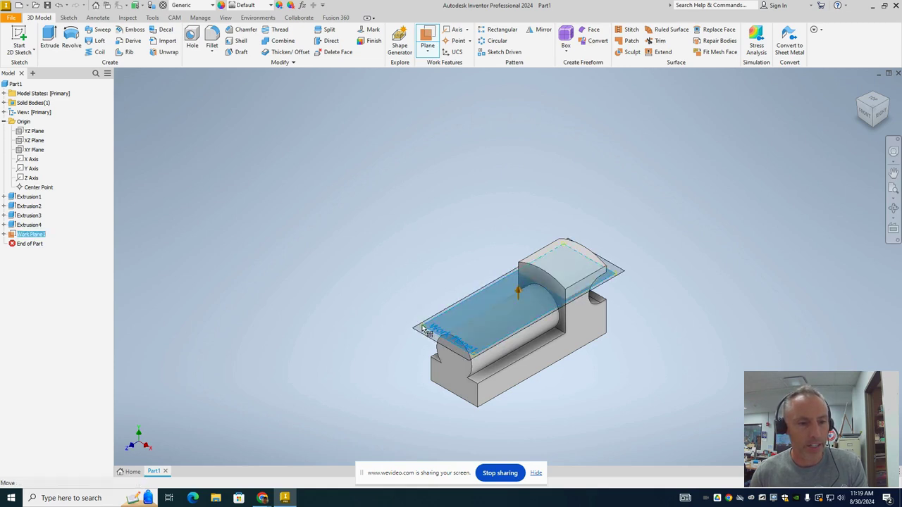
pyautogui.moveTo(422, 328); pyautogui.dragTo(420, 300)
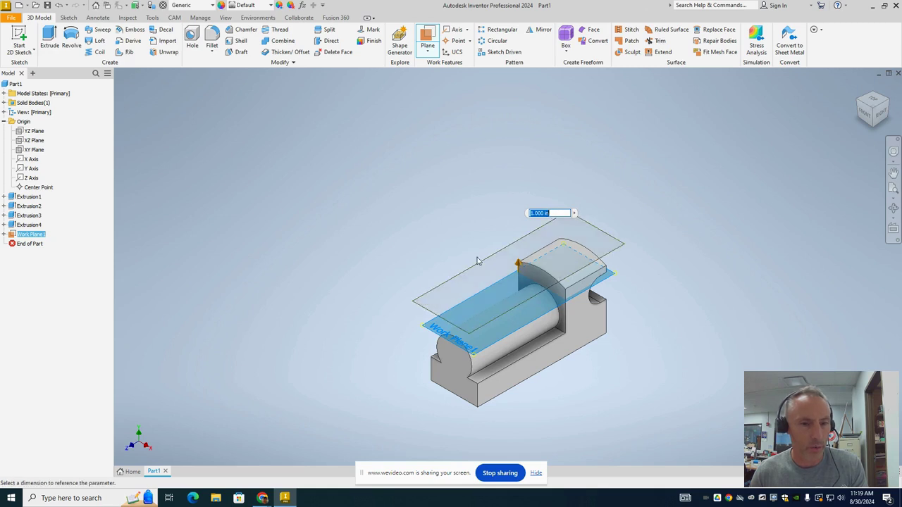
pyautogui.click(530, 229)
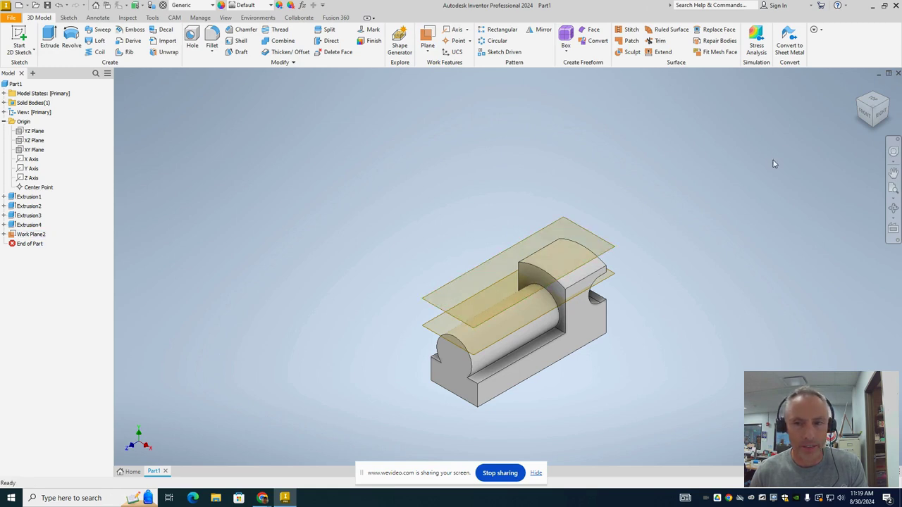
# Check both work planes from the front, and hide the lower one tangent to the cylinder
pyautogui.click(867, 113)
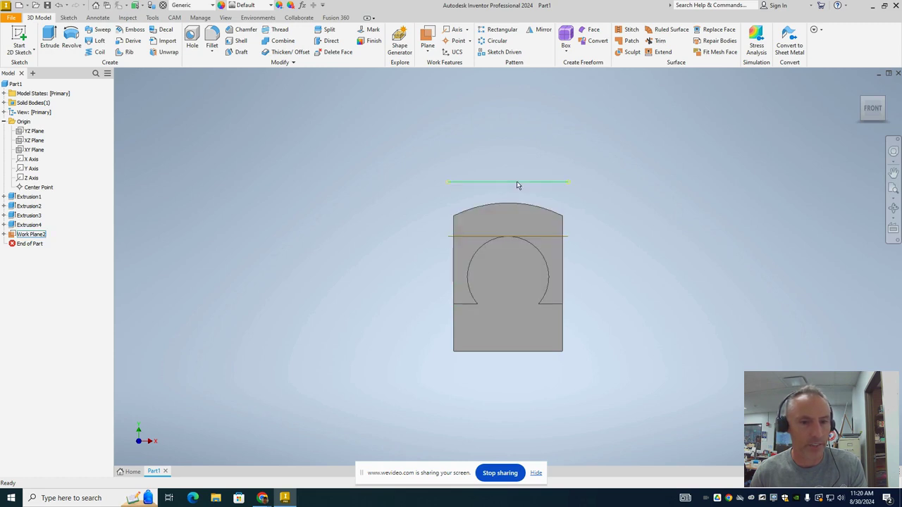
pyautogui.click(884, 103)
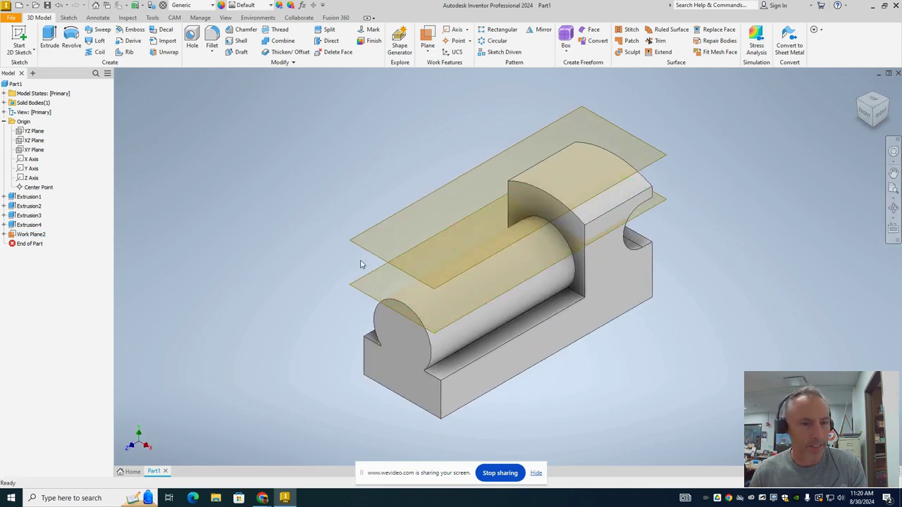
pyautogui.rightClick(365, 296)
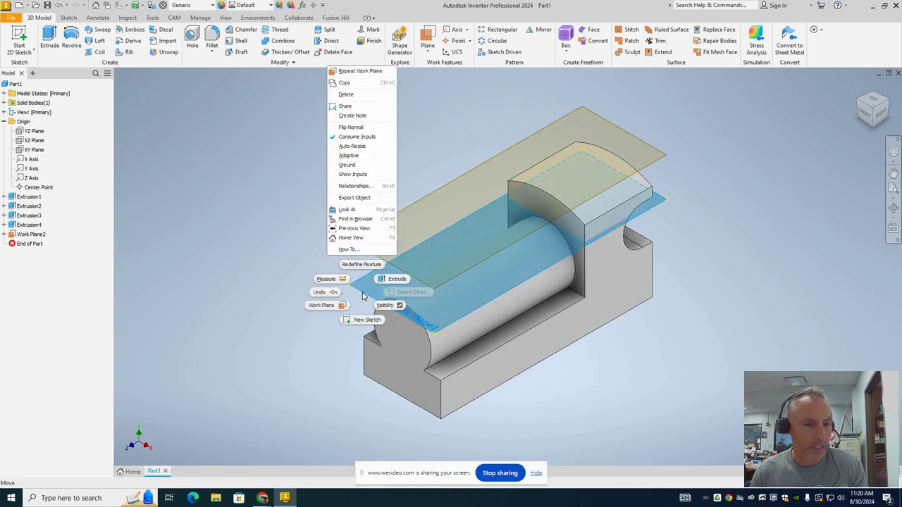
pyautogui.click(400, 305)
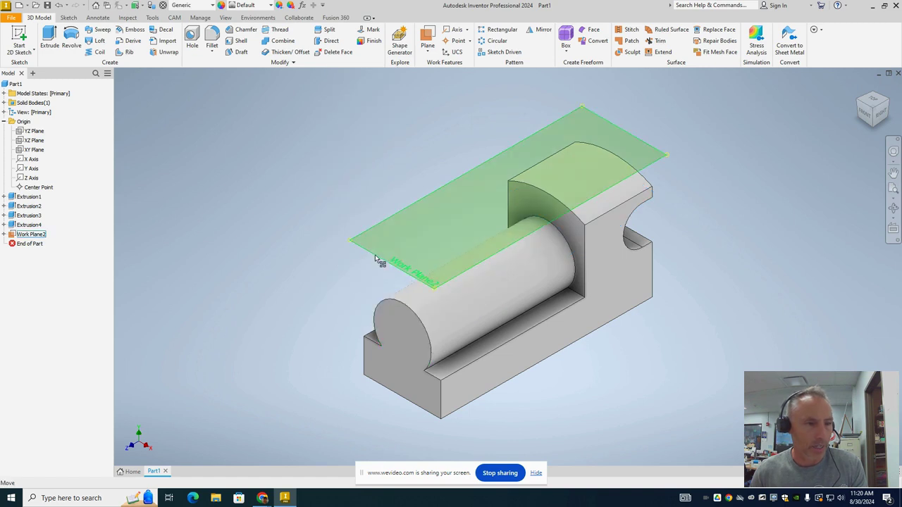
# Start a sketch on the offset work plane and draw a circle about 0.85 in in diameter over the cylinder's front portion
pyautogui.click(20, 35)
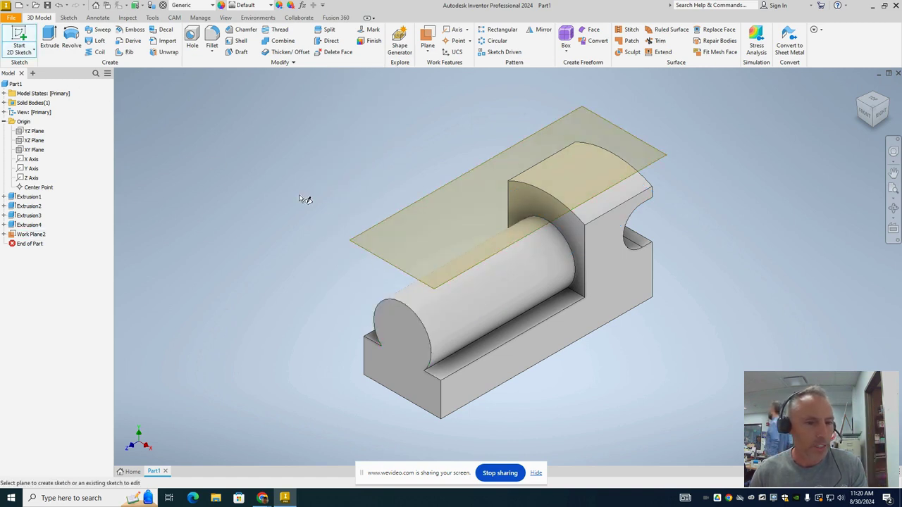
pyautogui.click(361, 247)
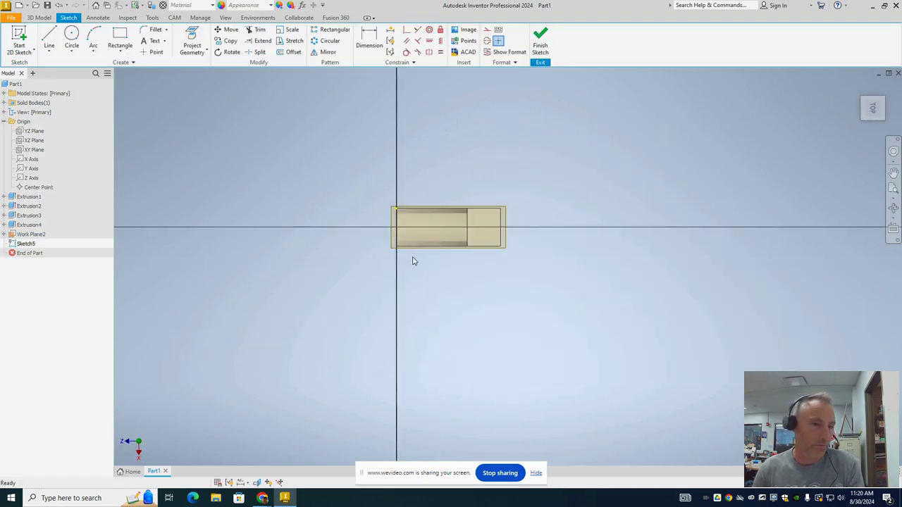
pyautogui.scroll(3, 414, 261)
pyautogui.click(72, 39)
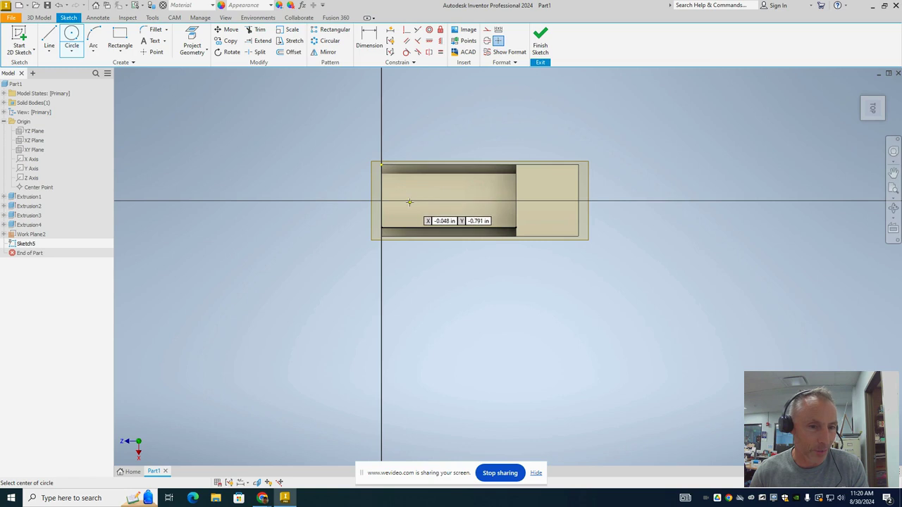
pyautogui.click(416, 201)
pyautogui.click(433, 203)
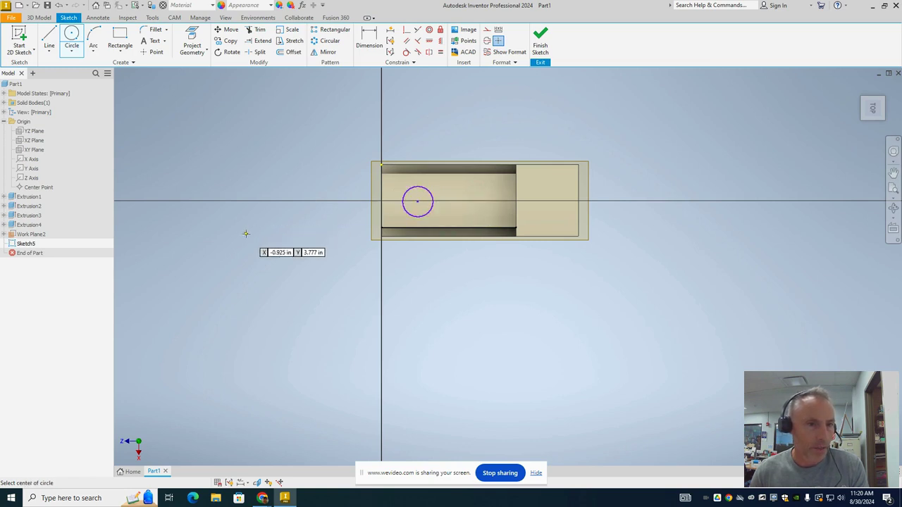
# Dimension the circle's diameter and set it to 1 in
pyautogui.click(366, 41)
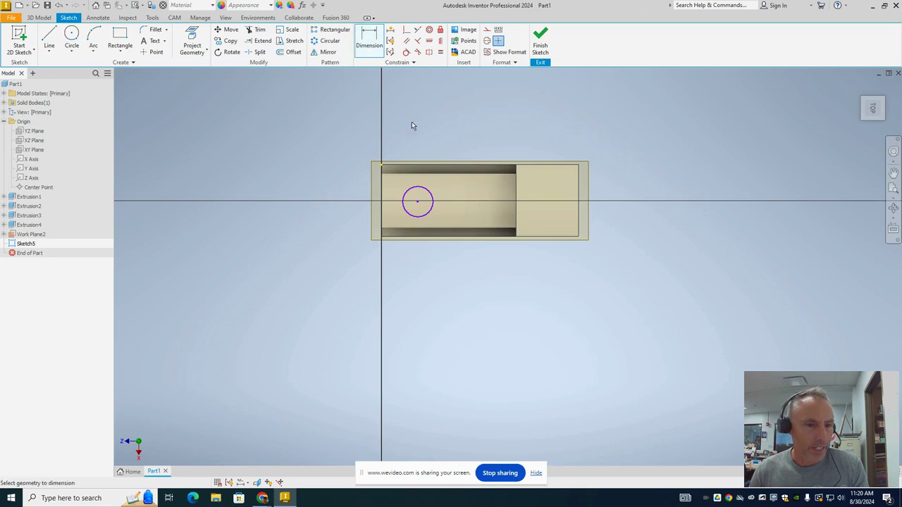
pyautogui.click(428, 191)
pyautogui.click(479, 145)
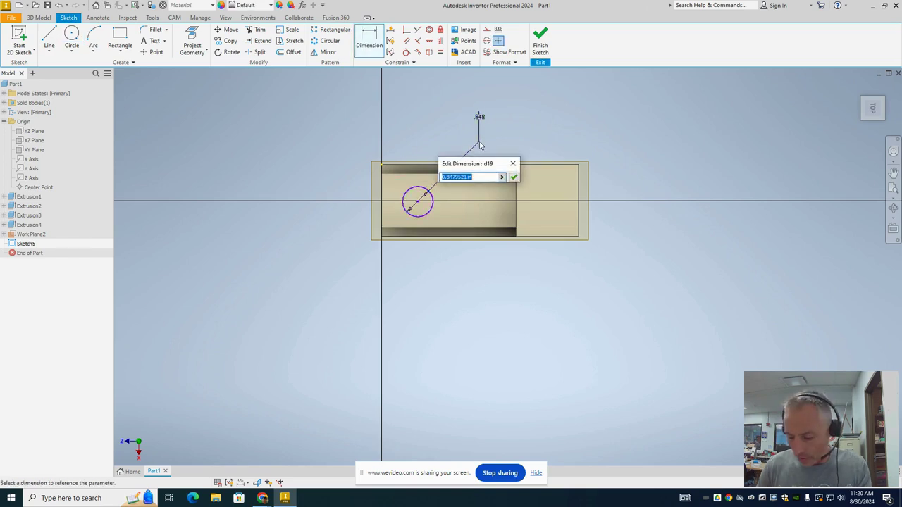
pyautogui.write('1')
pyautogui.press('Return')
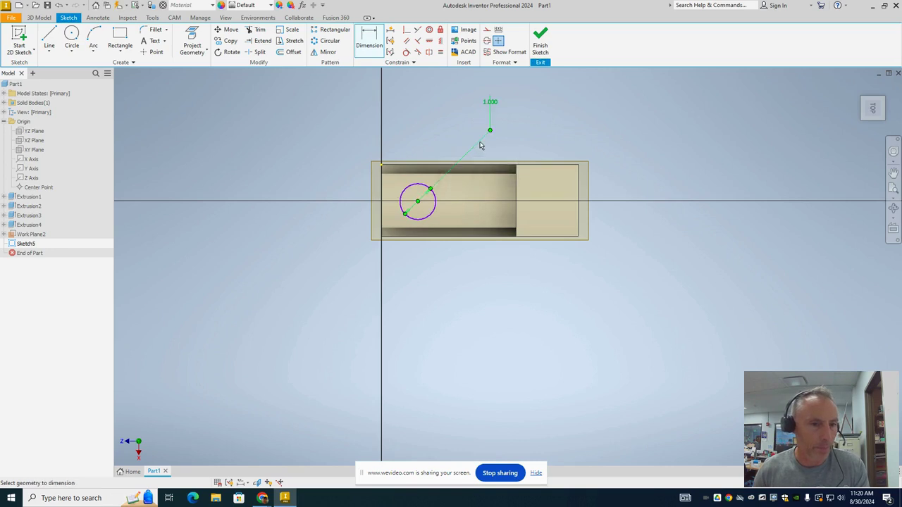
# Dimension the circle's center from the base's long side edge and set the distance to 1 in
pyautogui.click(417, 203)
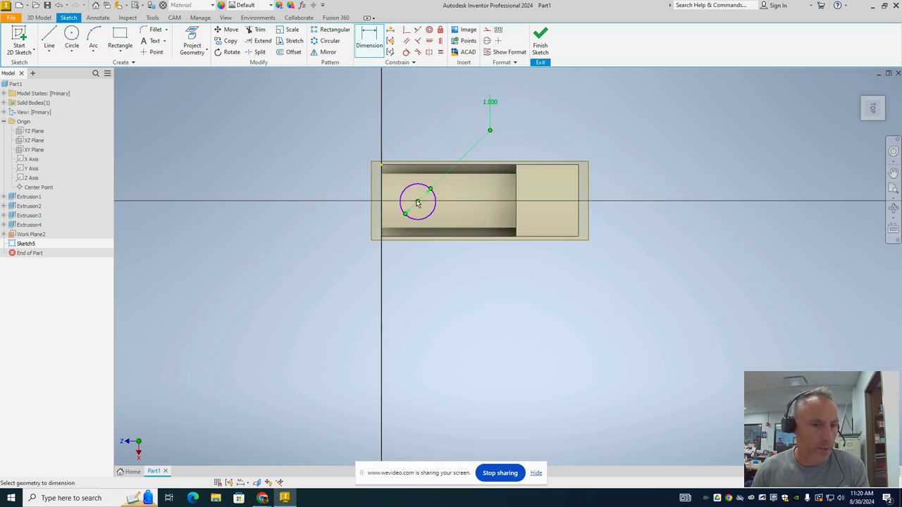
pyautogui.click(401, 169)
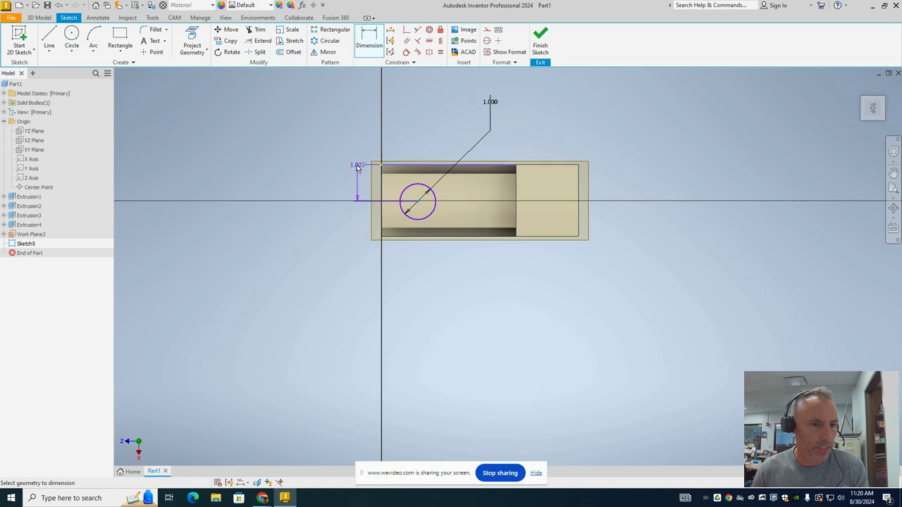
pyautogui.click(412, 167)
pyautogui.write('1')
pyautogui.press('Return')
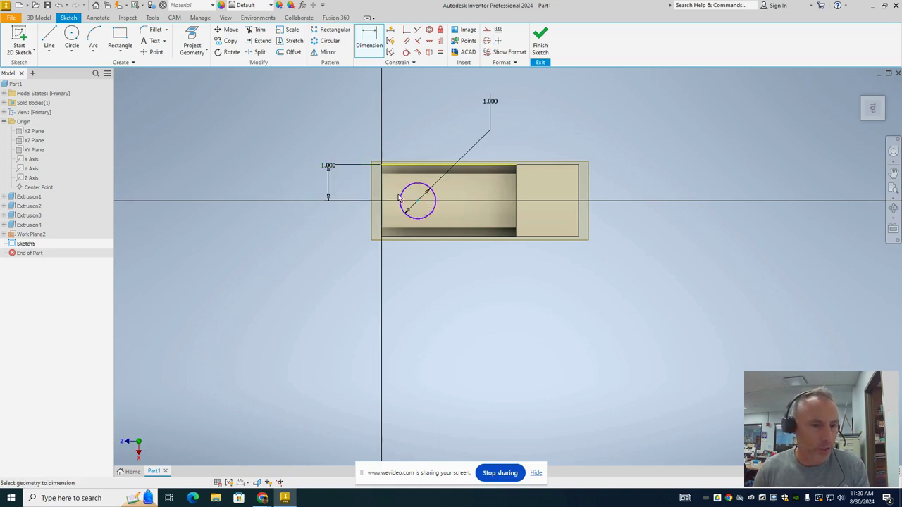
# Dimension the circle's center from the part's front edge and set the distance to 0.87 in
pyautogui.click(418, 202)
pyautogui.click(382, 182)
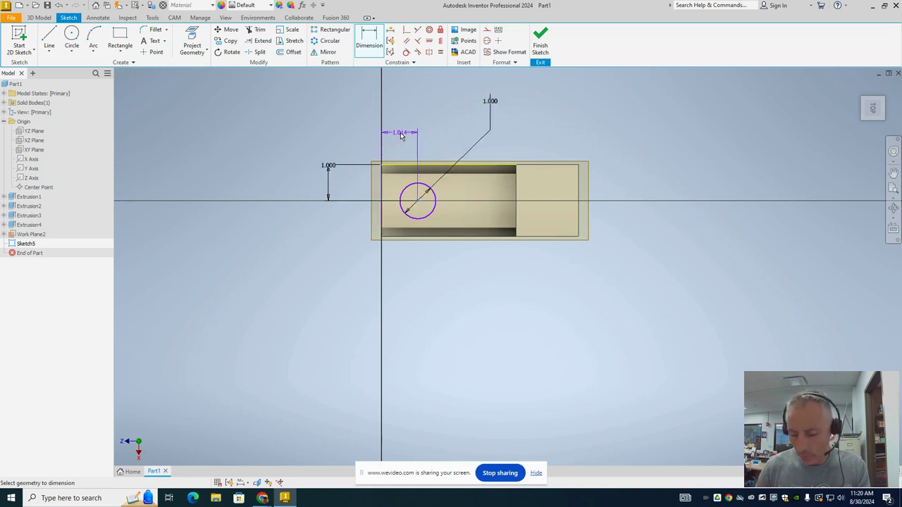
pyautogui.click(400, 134)
pyautogui.write('.87')
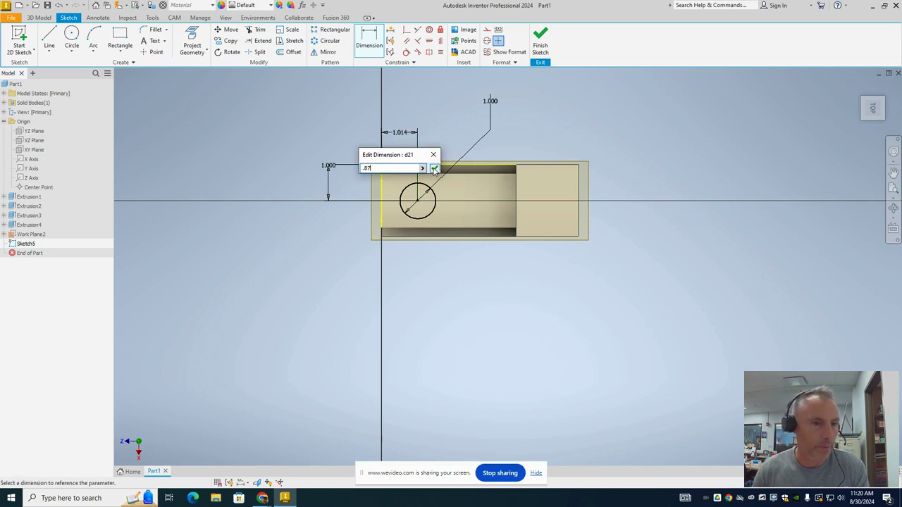
pyautogui.click(434, 169)
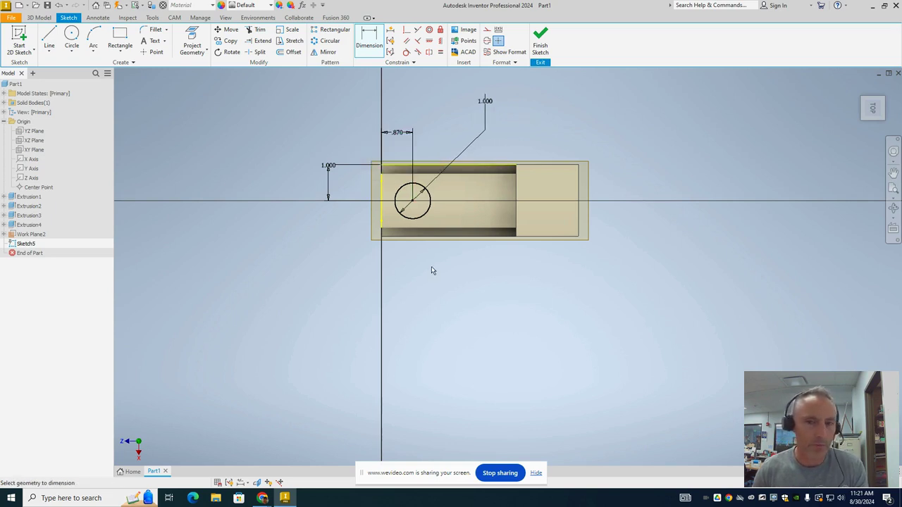
# Set up an Extrude of the 1 in circle downward toward the cylinder with a taper of -15 degrees
pyautogui.click(858, 89)
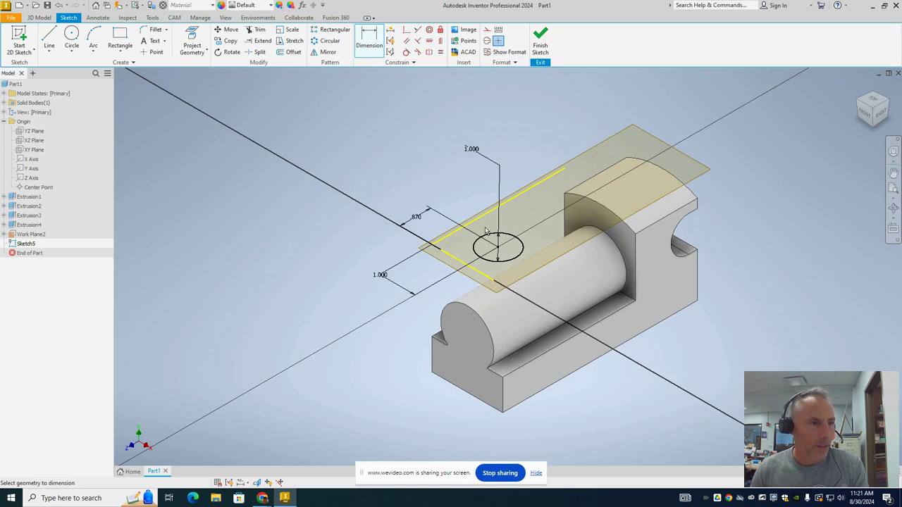
pyautogui.click(38, 17)
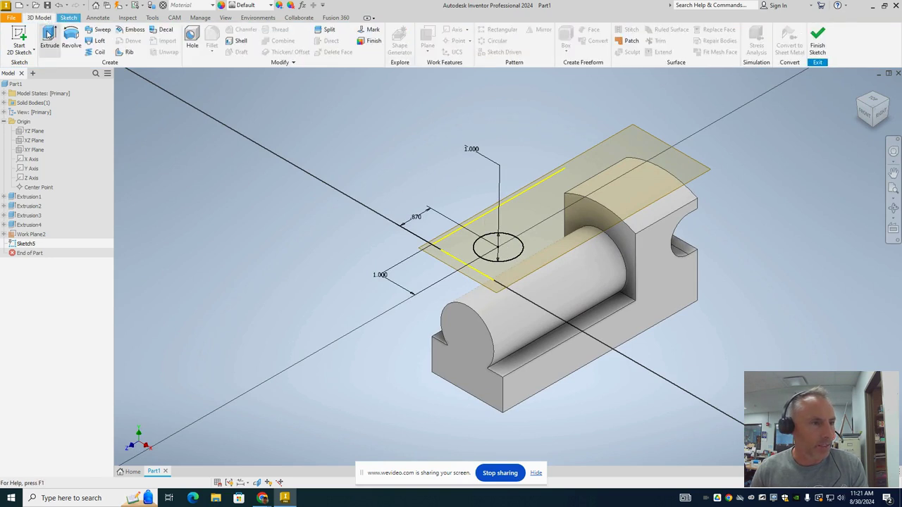
pyautogui.click(48, 35)
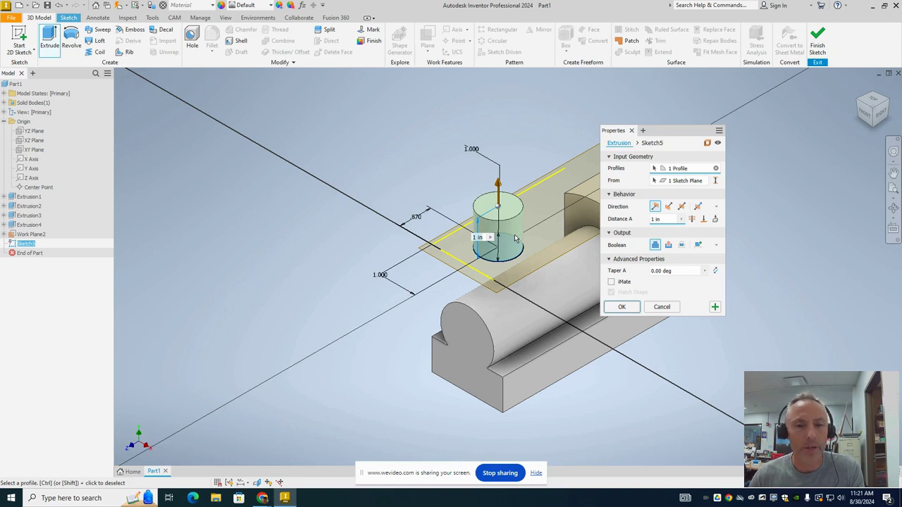
pyautogui.click(669, 207)
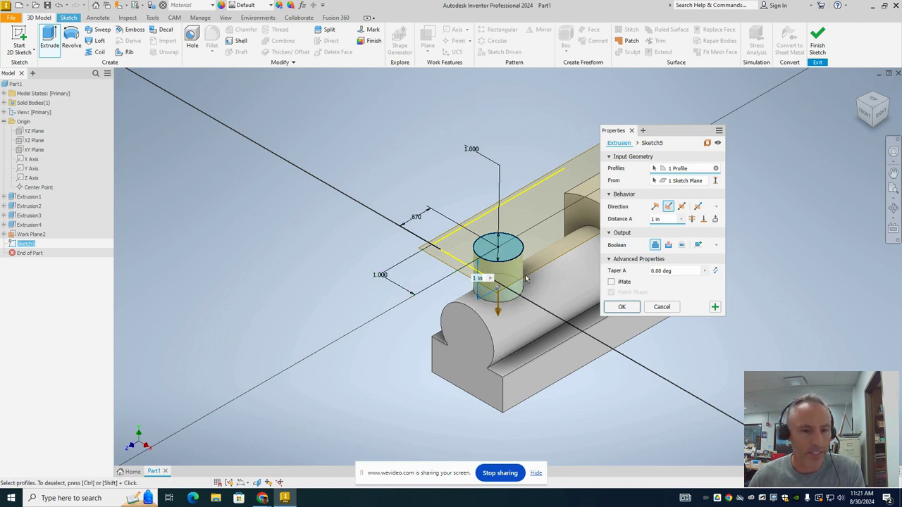
pyautogui.click(651, 272)
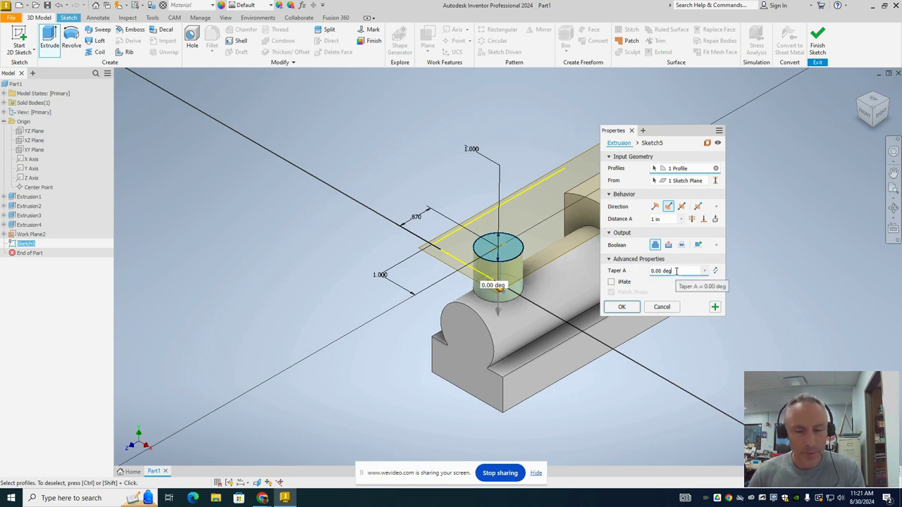
pyautogui.write('15')
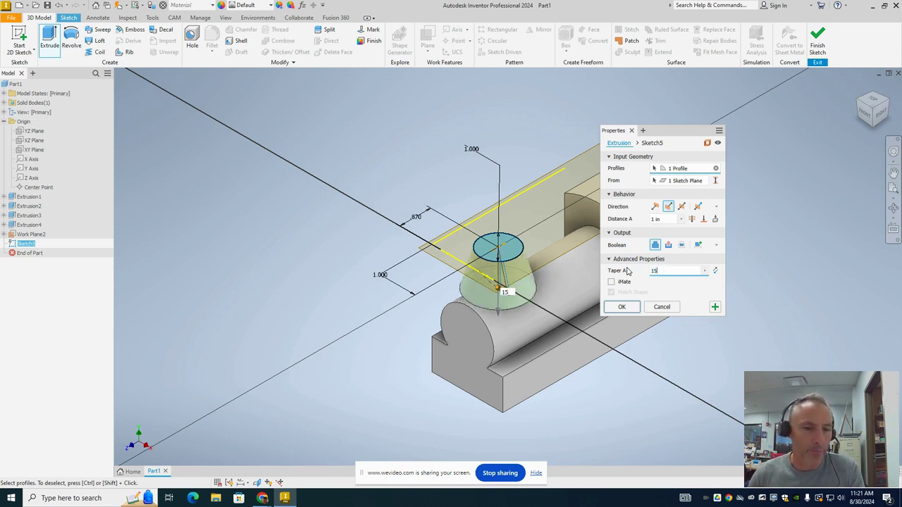
pyautogui.click(716, 272)
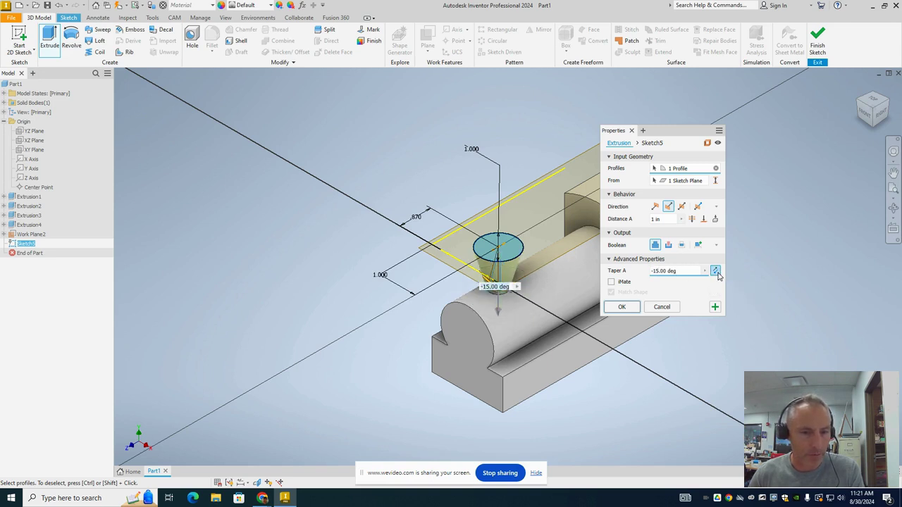
# Set the tapered extrusion's distance to 1.5 in so it runs into the cylinder, and complete the extrusion
pyautogui.click(865, 116)
pyautogui.scroll(5, 548, 247)
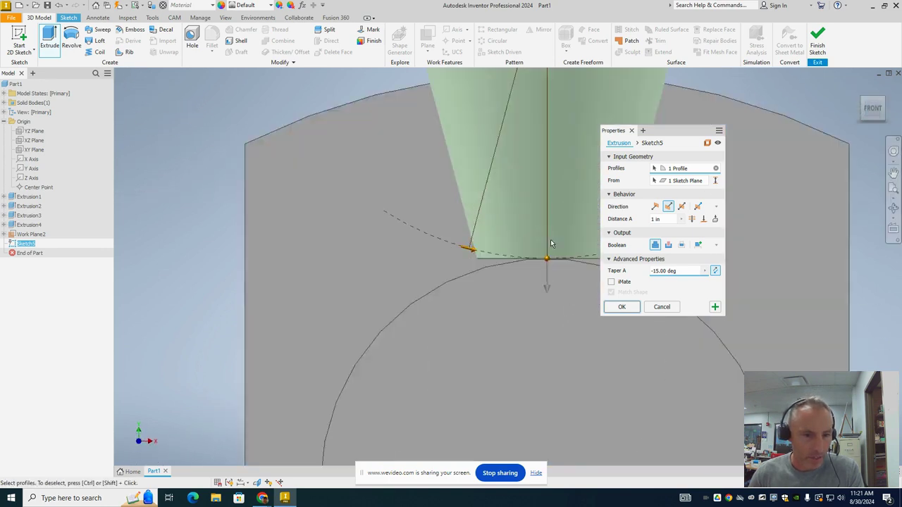
pyautogui.scroll(2, 551, 241)
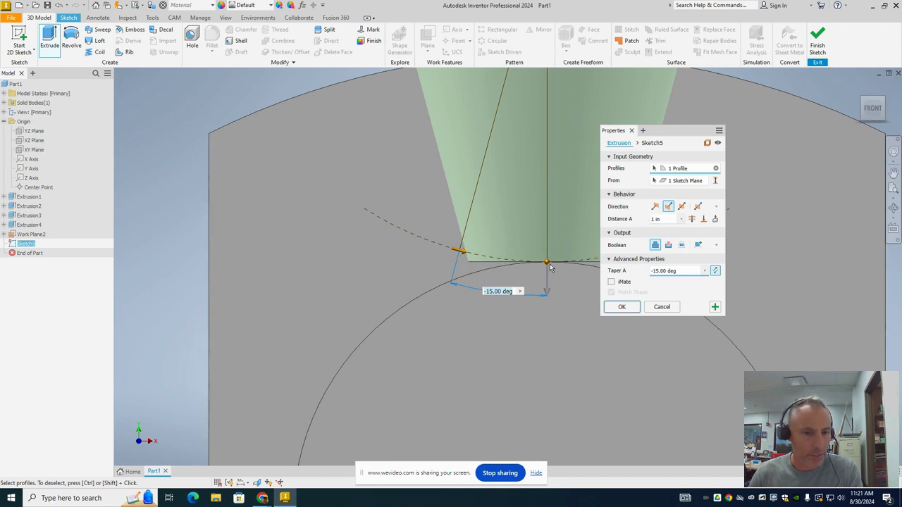
pyautogui.scroll(-4, 565, 195)
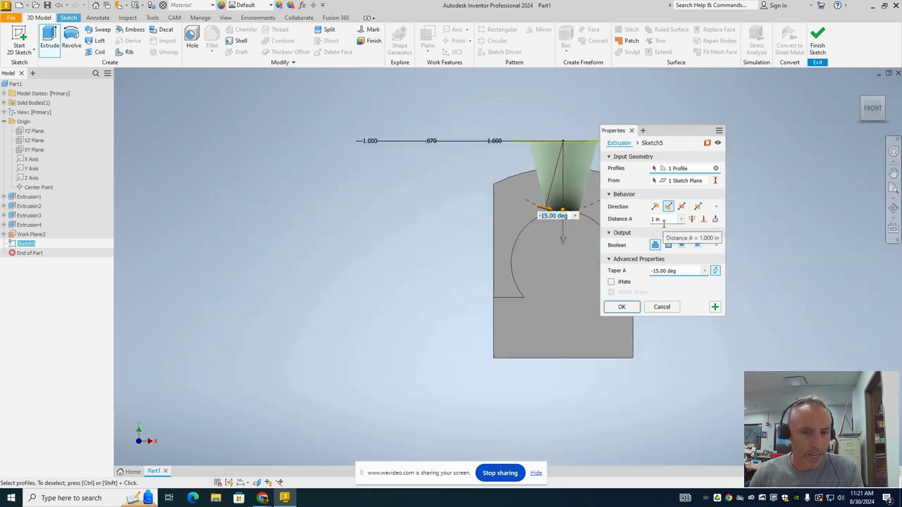
pyautogui.click(716, 219)
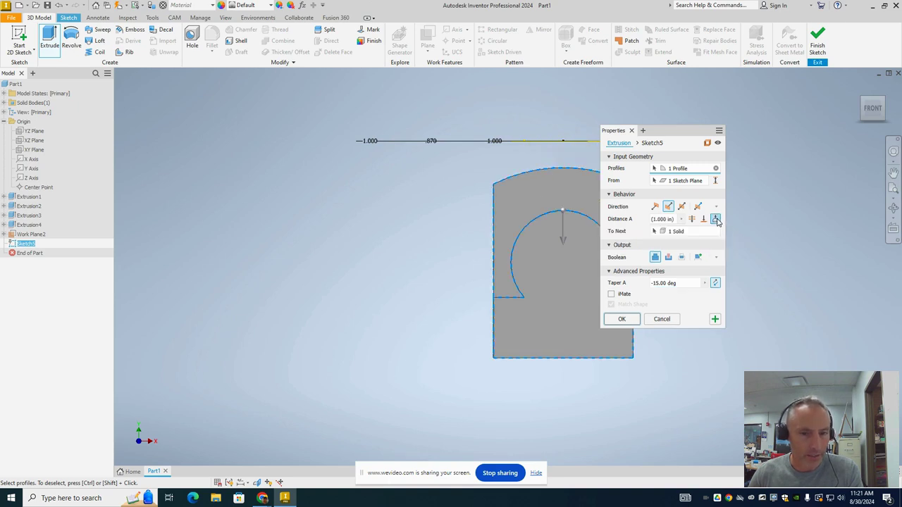
pyautogui.click(716, 219)
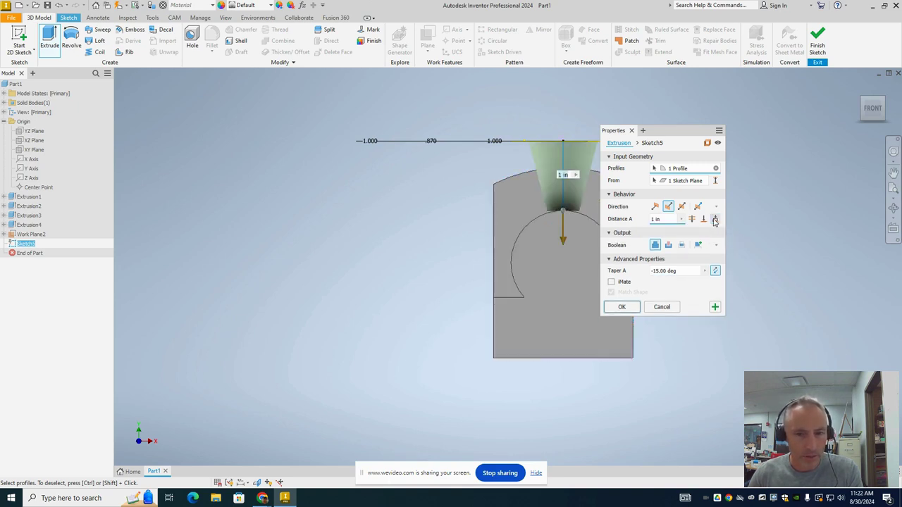
pyautogui.click(663, 218)
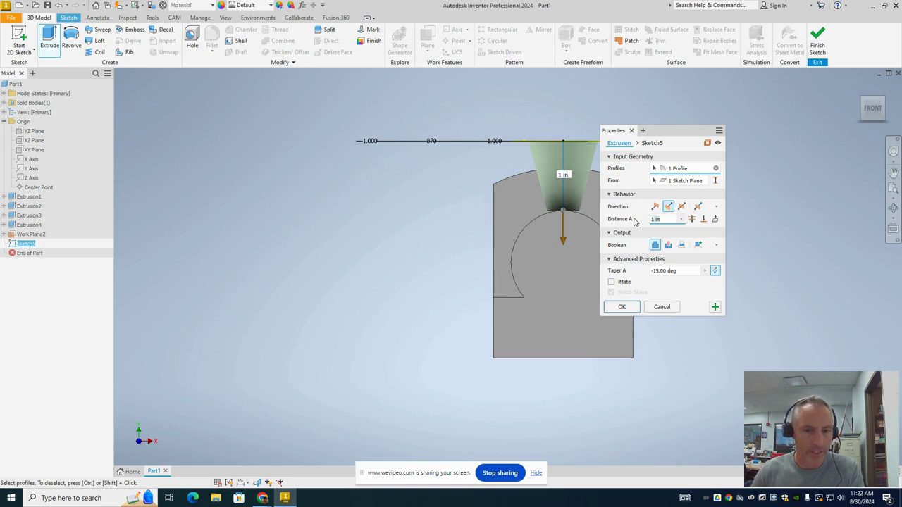
pyautogui.write('1.')
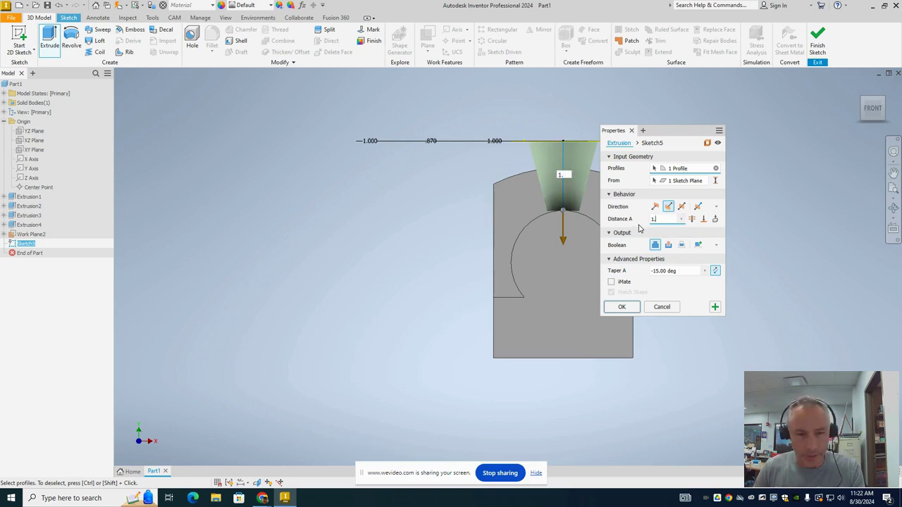
pyautogui.write('5')
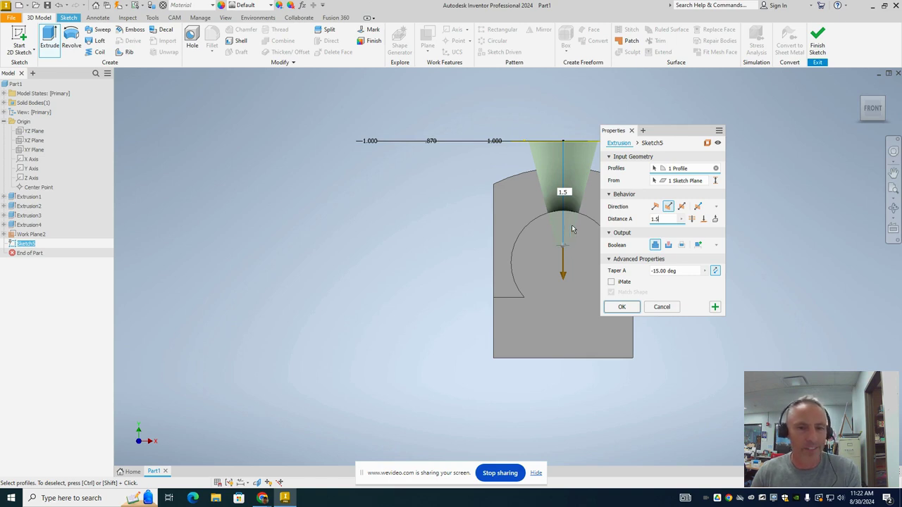
pyautogui.click(622, 307)
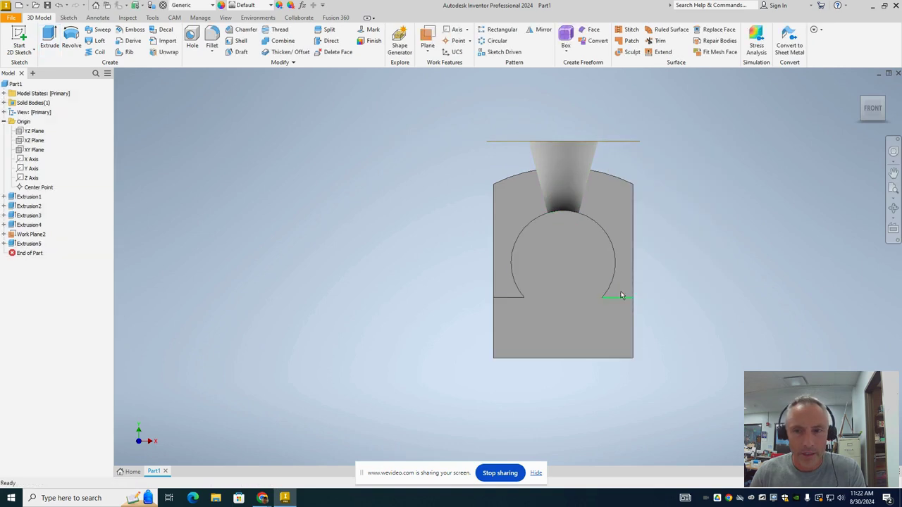
# Hide the offset work plane above the part
pyautogui.click(858, 86)
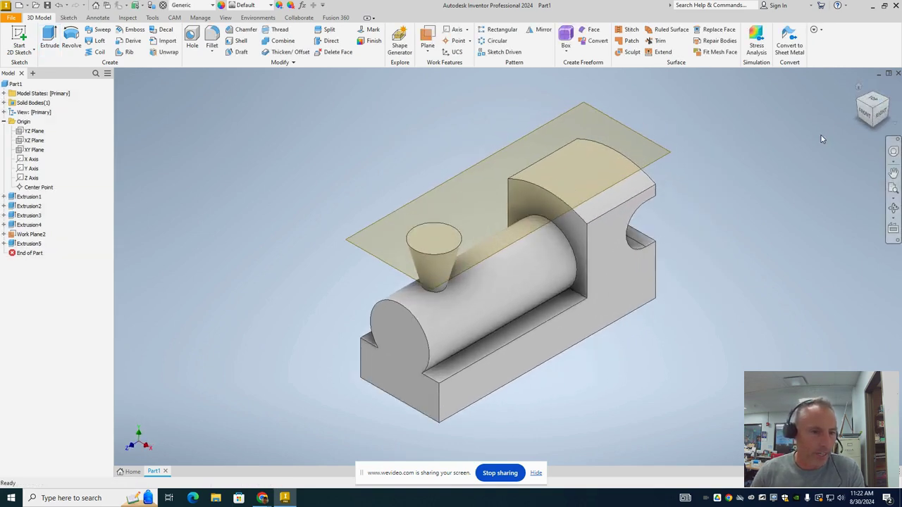
pyautogui.click(368, 227)
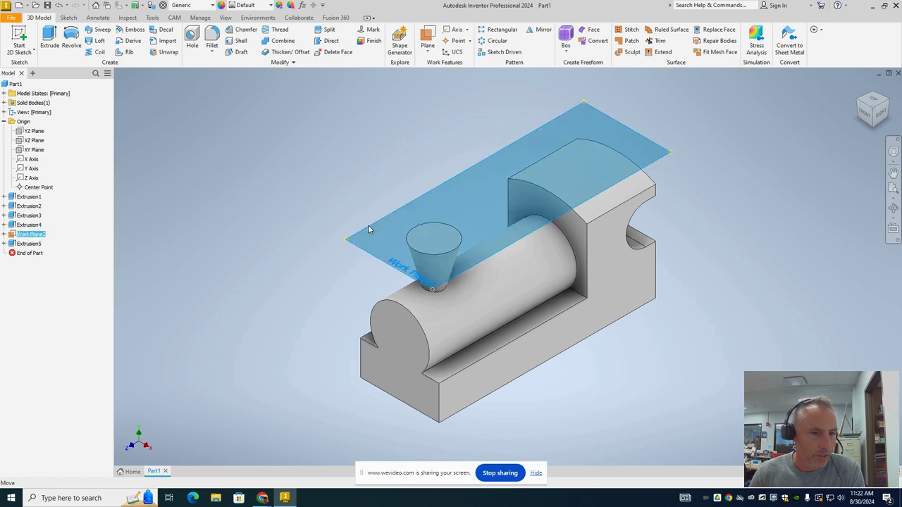
pyautogui.rightClick(368, 225)
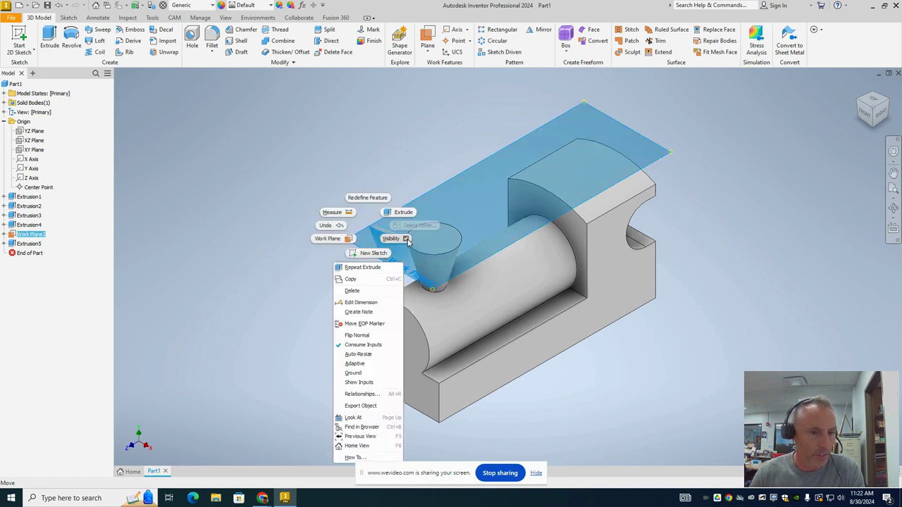
pyautogui.click(392, 238)
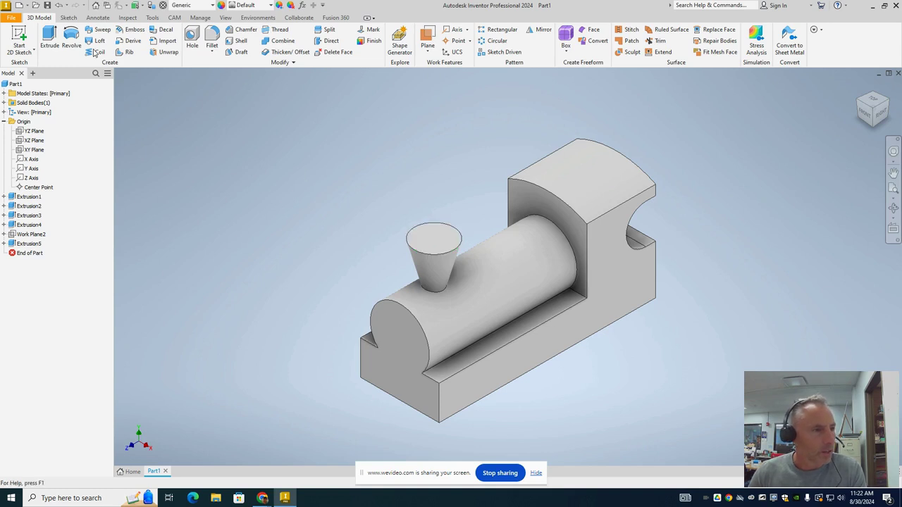
# Start a sketch on the top face of the tapered stack and project its circular edge
pyautogui.click(21, 36)
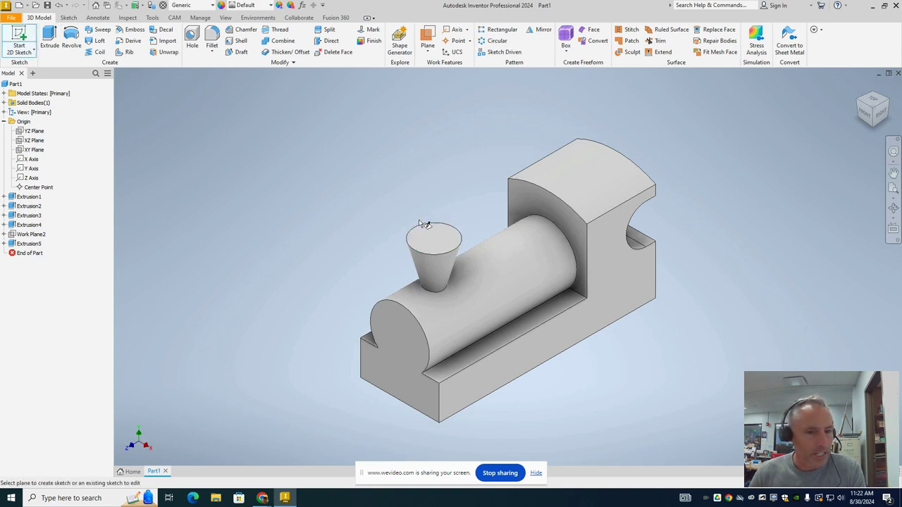
pyautogui.click(434, 238)
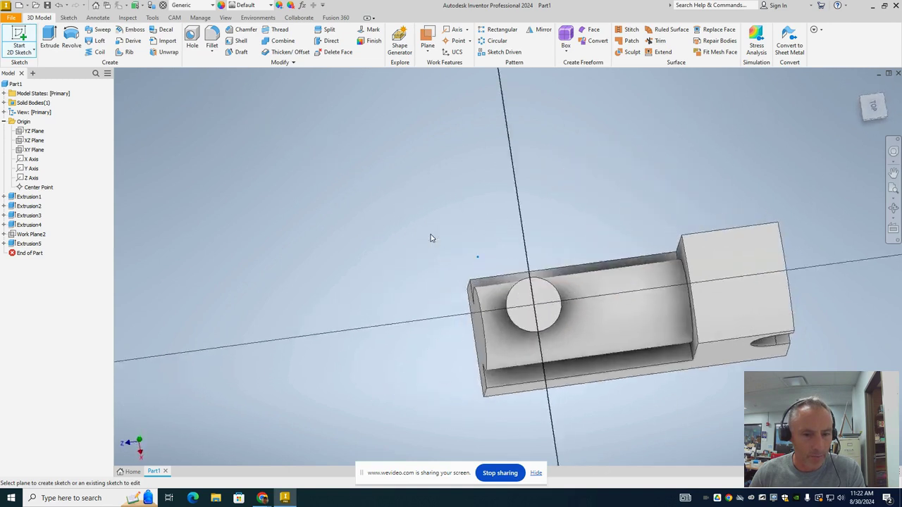
pyautogui.scroll(-5, 484, 282)
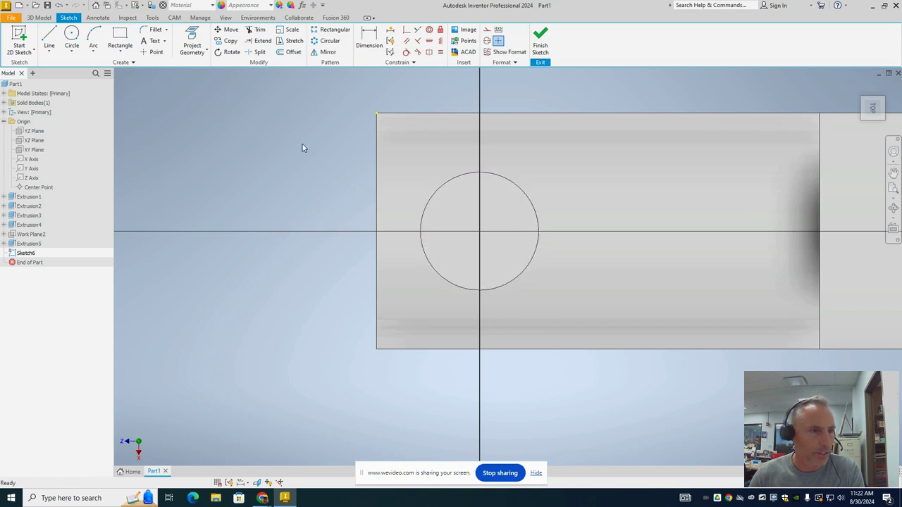
pyautogui.click(200, 33)
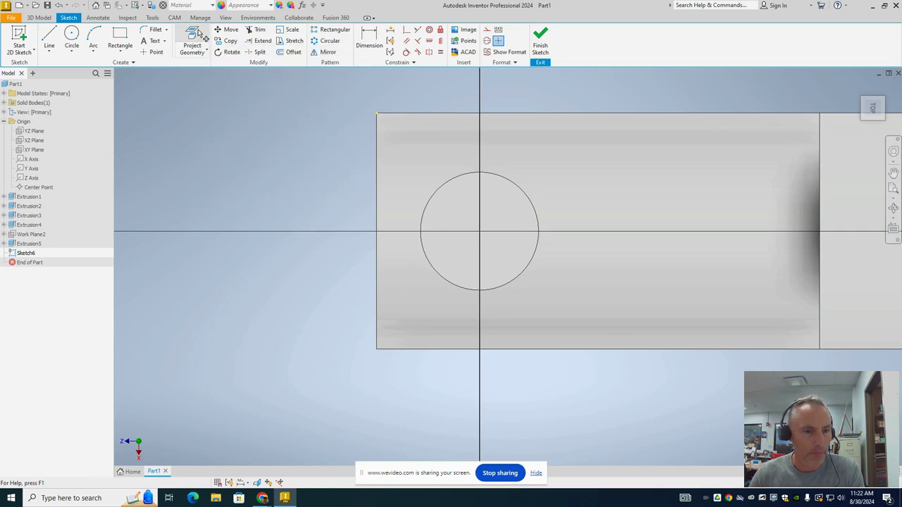
pyautogui.click(453, 187)
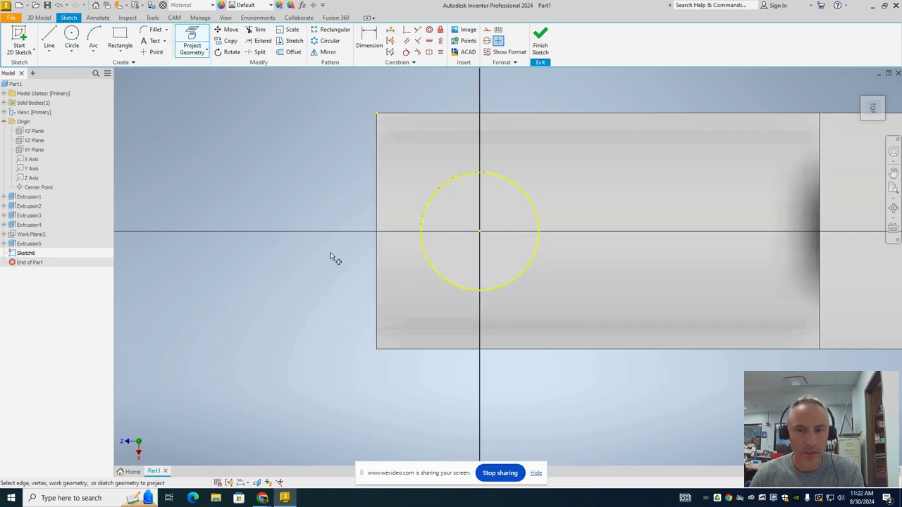
# Extrude the projected circle upward 0.25 in with a taper of -15 degrees to cap the stack
pyautogui.click(861, 90)
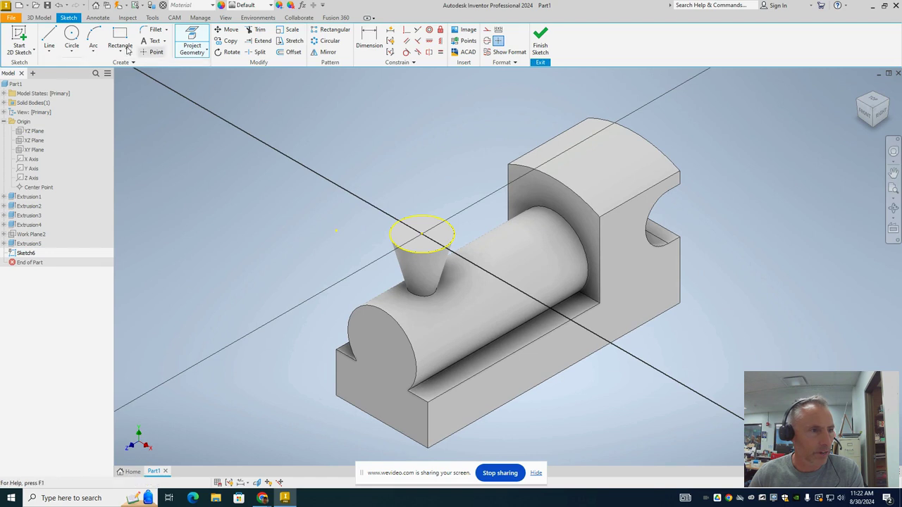
pyautogui.click(41, 18)
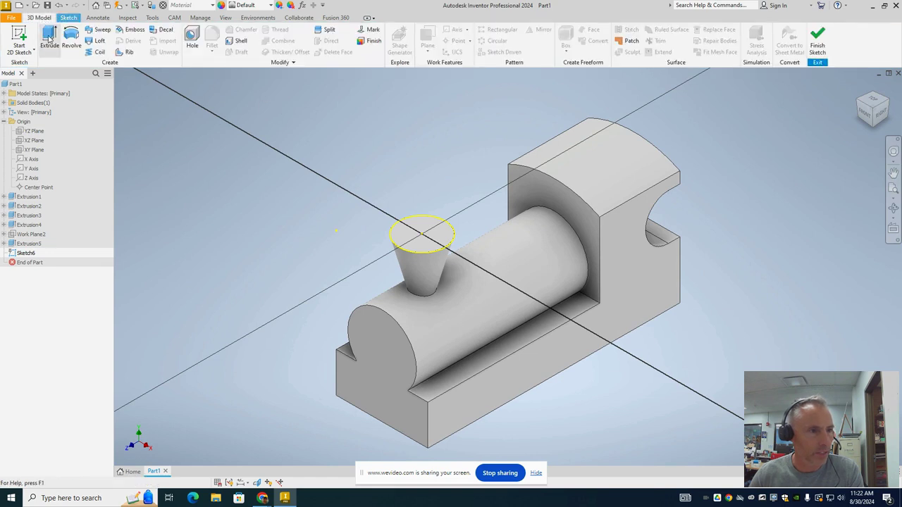
pyautogui.click(49, 39)
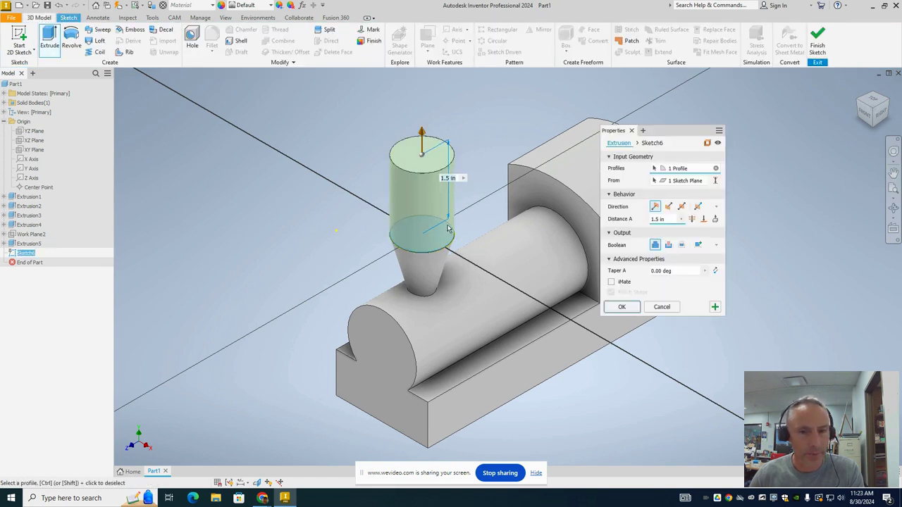
pyautogui.write('25')
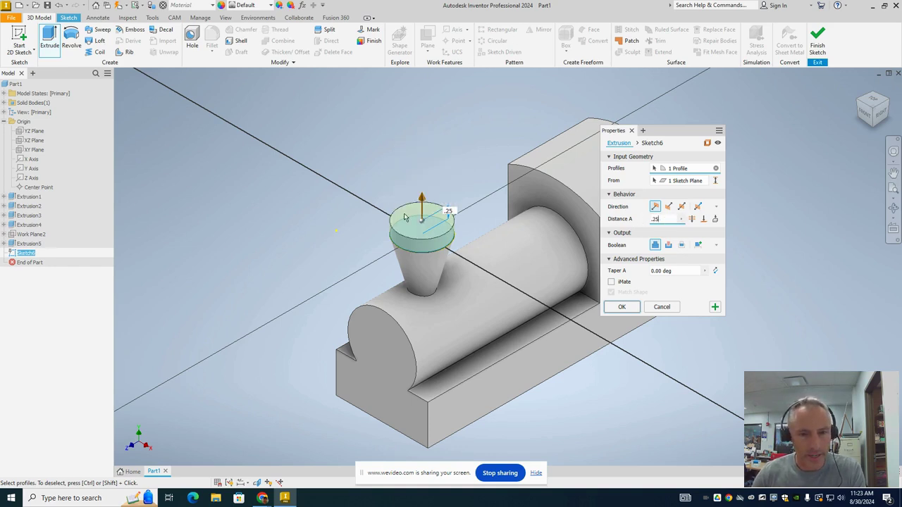
pyautogui.click(659, 271)
pyautogui.write('1')
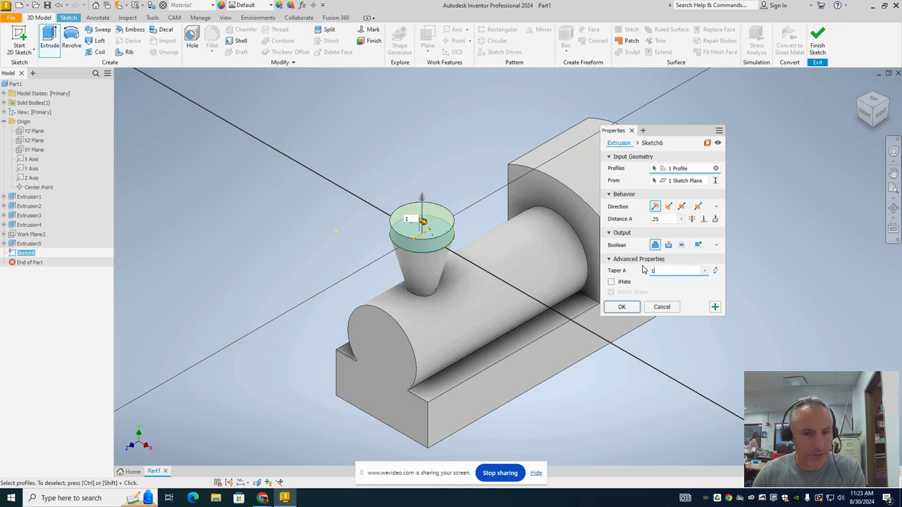
pyautogui.write('5')
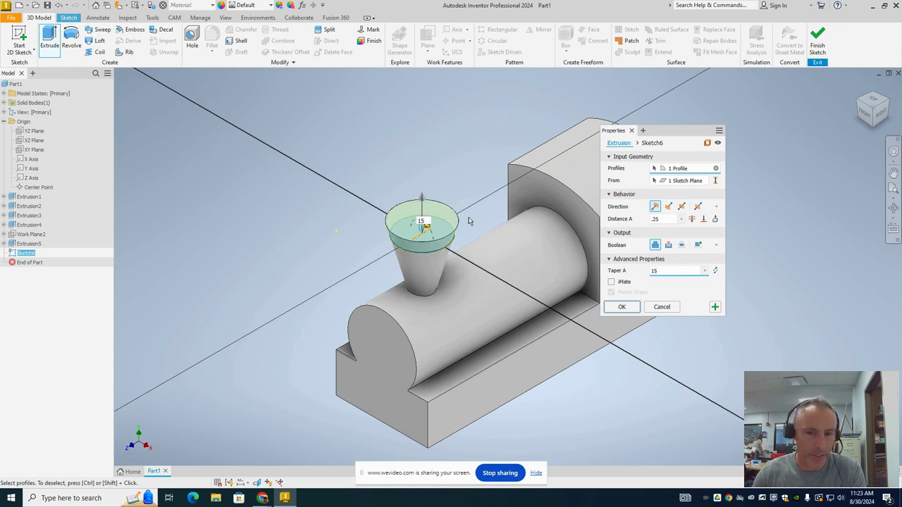
pyautogui.click(714, 271)
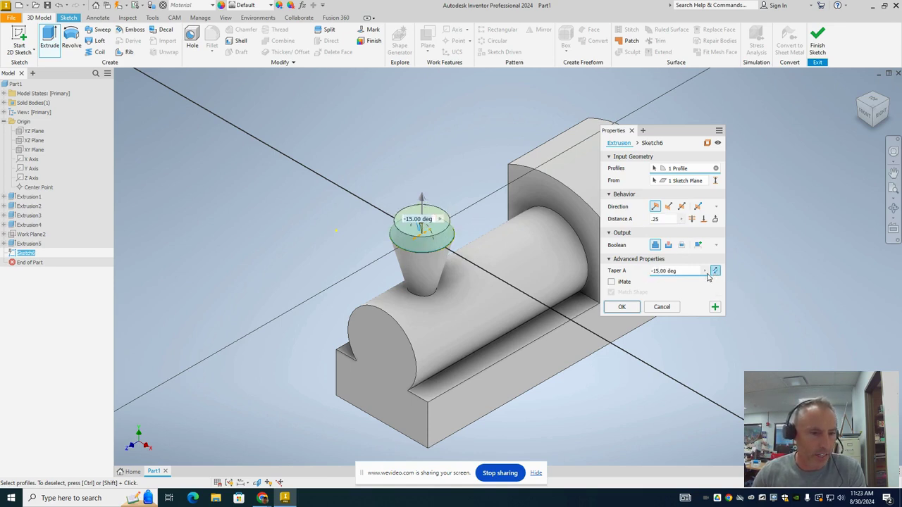
pyautogui.click(622, 307)
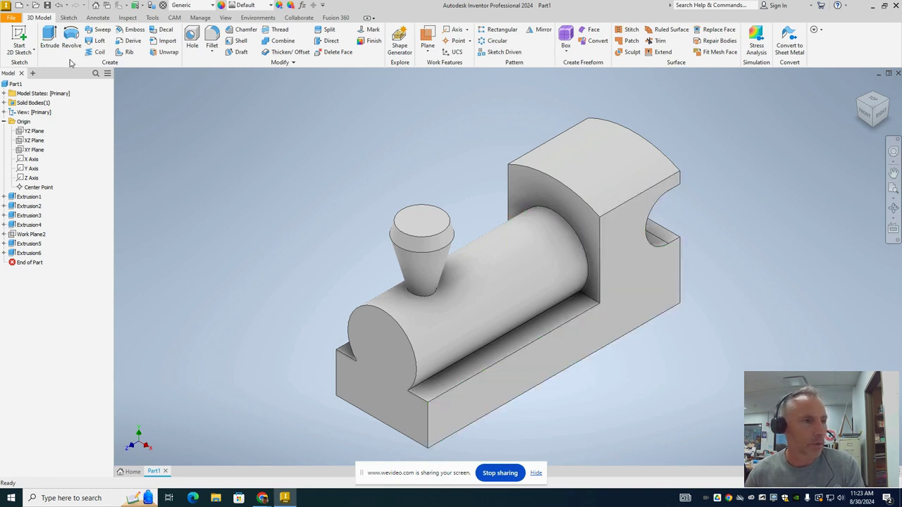
# Start a sketch on the base's long side face and place two center points, one about 1.4 in from the front edge and one below the cab
pyautogui.click(19, 36)
pyautogui.click(550, 377)
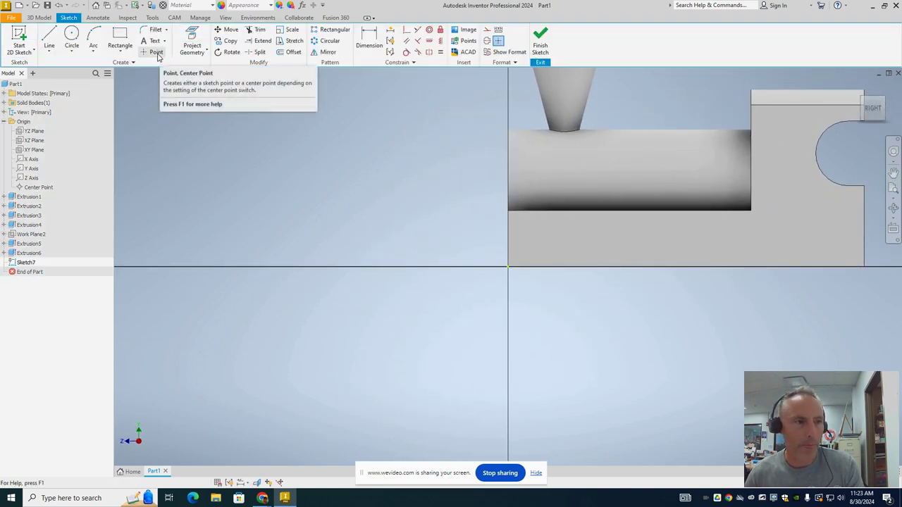
pyautogui.click(158, 56)
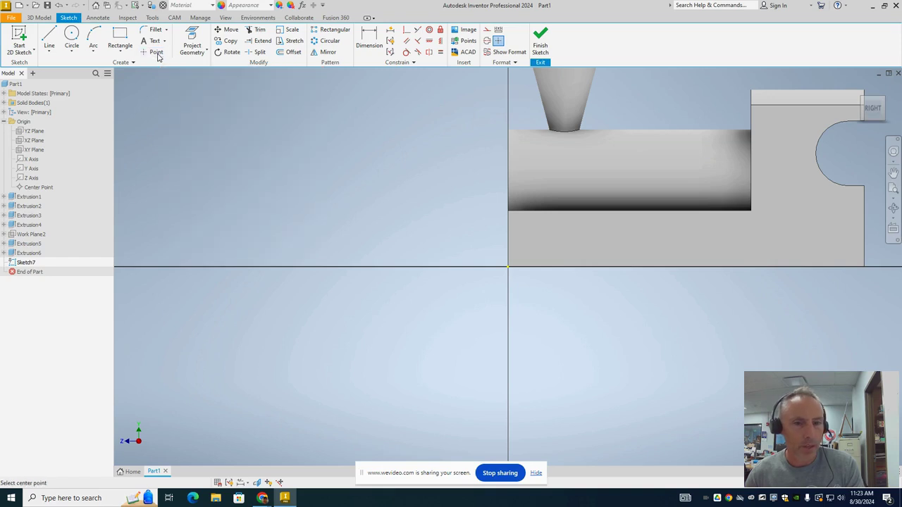
pyautogui.click(599, 248)
pyautogui.click(785, 235)
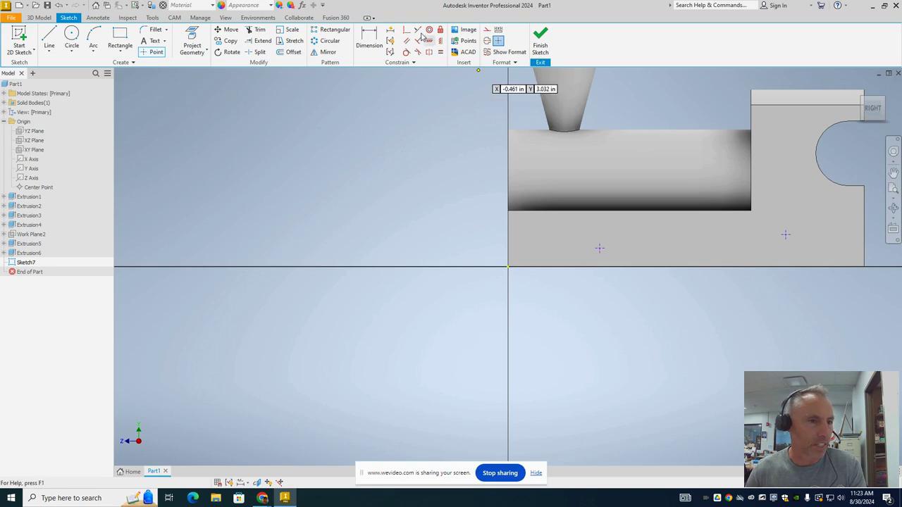
# Dimension the front point 1 in horizontally from the base's front edge and the rear point 1 in from its rear edge
pyautogui.click(378, 39)
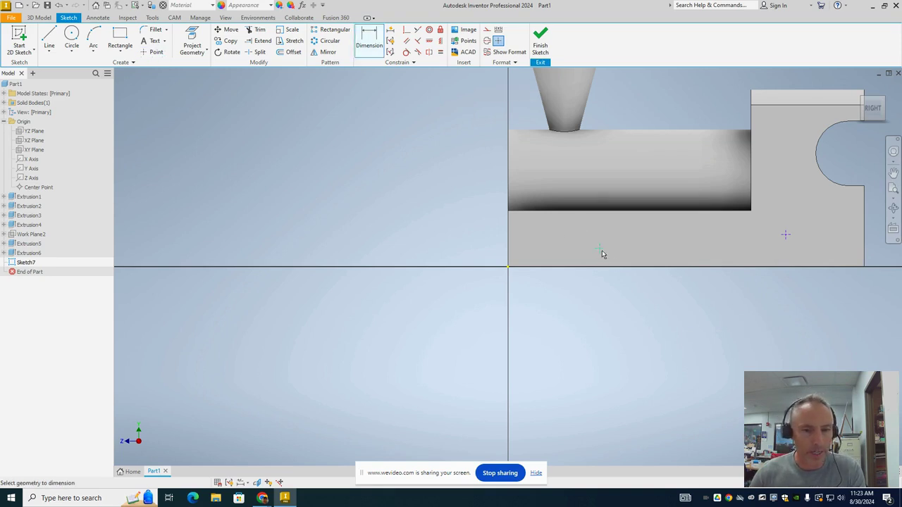
pyautogui.click(600, 248)
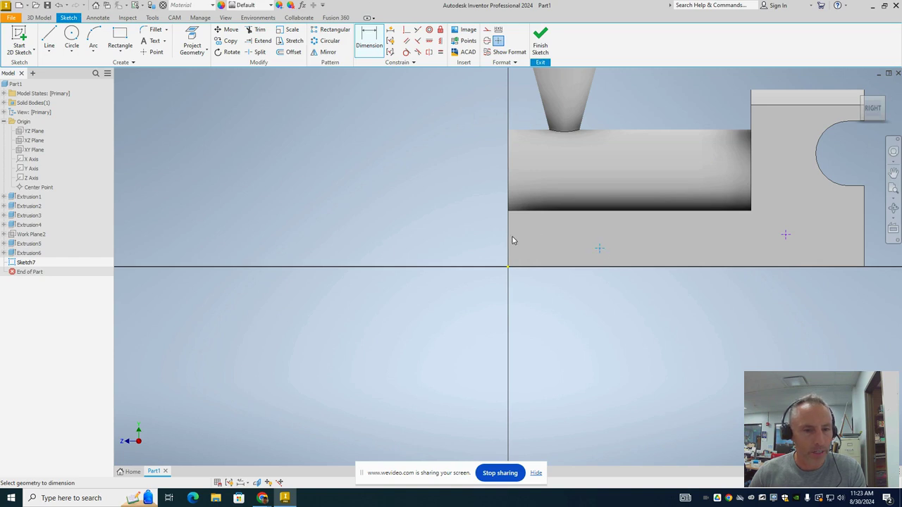
pyautogui.click(508, 240)
pyautogui.click(510, 298)
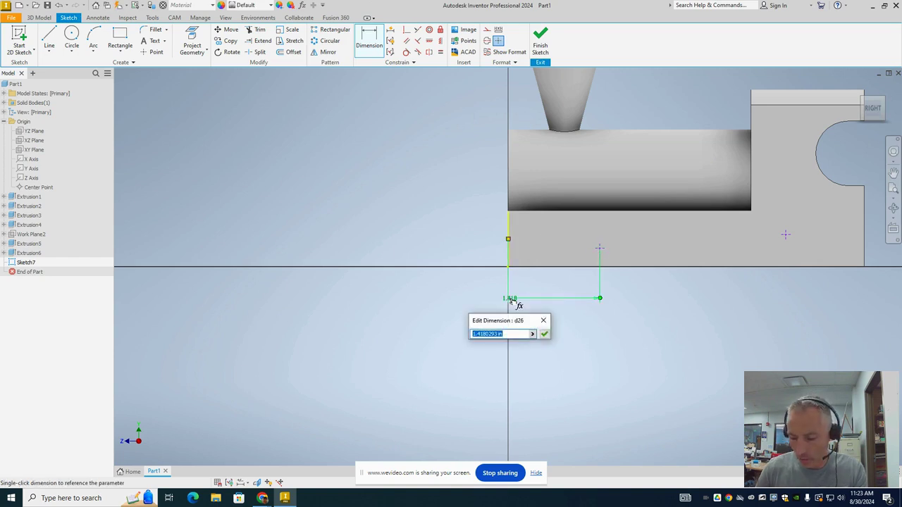
pyautogui.write('1')
pyautogui.press('Return')
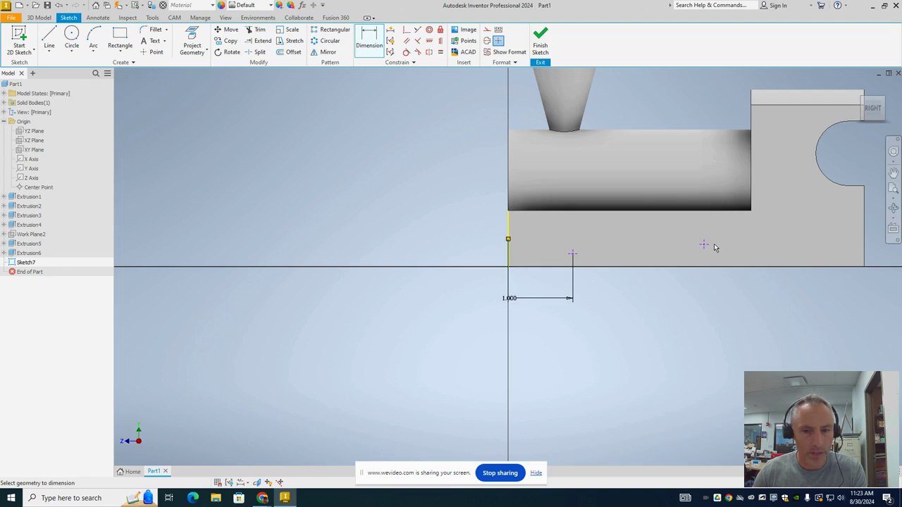
pyautogui.click(863, 236)
pyautogui.click(848, 301)
pyautogui.write('1')
pyautogui.press('Return')
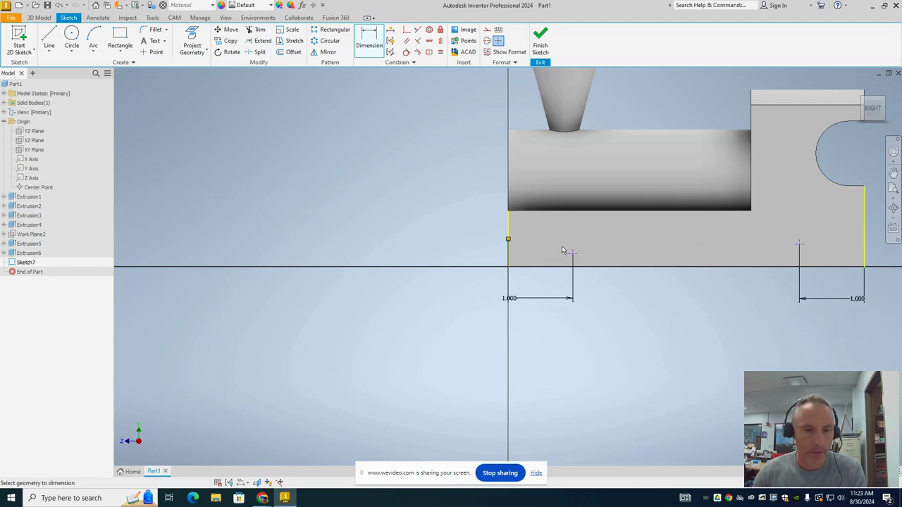
# Dimension both the front and rear points 0.5 in above the base's bottom edge
pyautogui.click(572, 255)
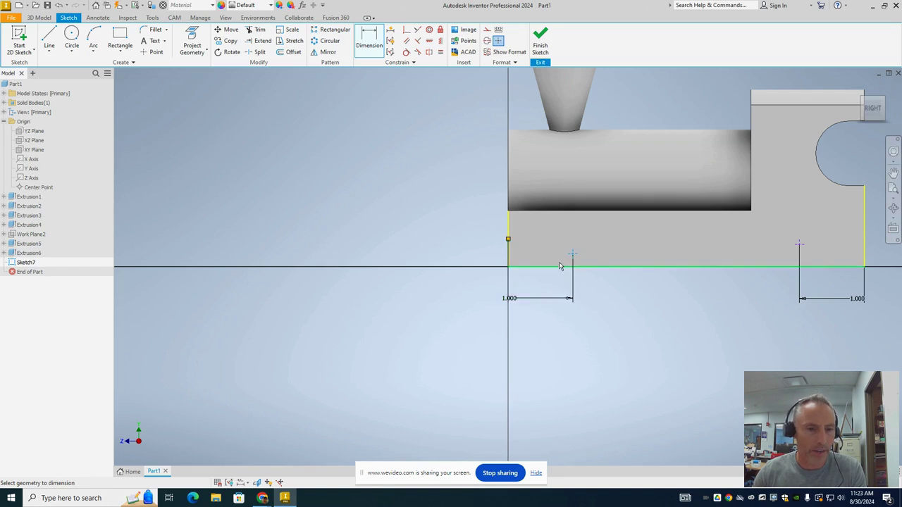
pyautogui.click(564, 266)
pyautogui.click(449, 272)
pyautogui.write('.5')
pyautogui.press('Return')
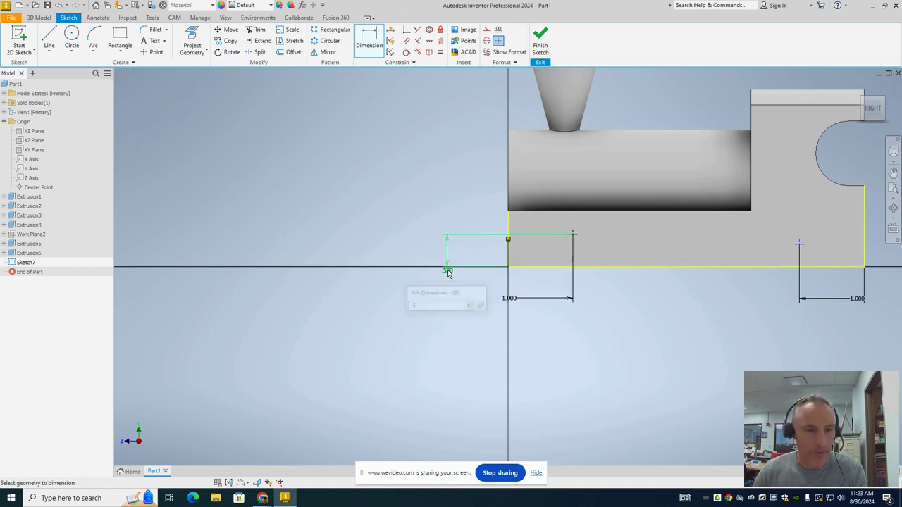
pyautogui.click(801, 248)
pyautogui.click(817, 266)
pyautogui.click(881, 258)
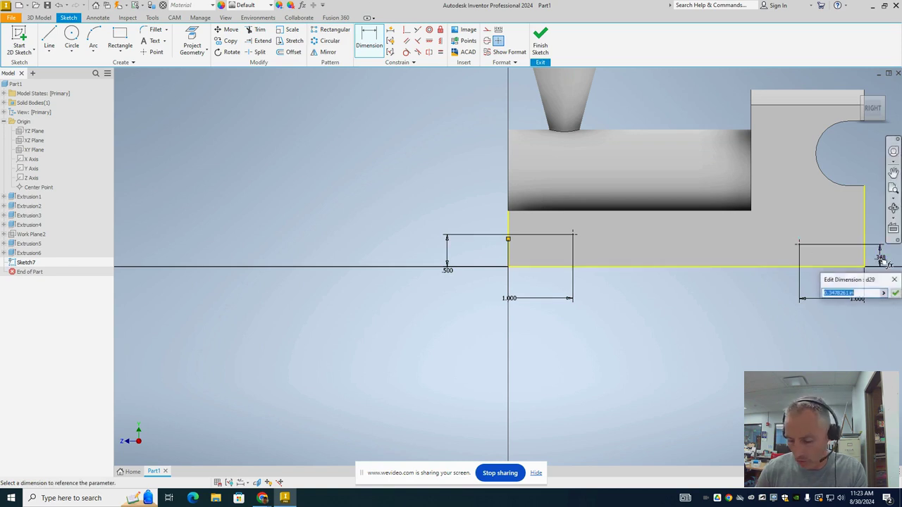
pyautogui.write('.5')
pyautogui.press('Return')
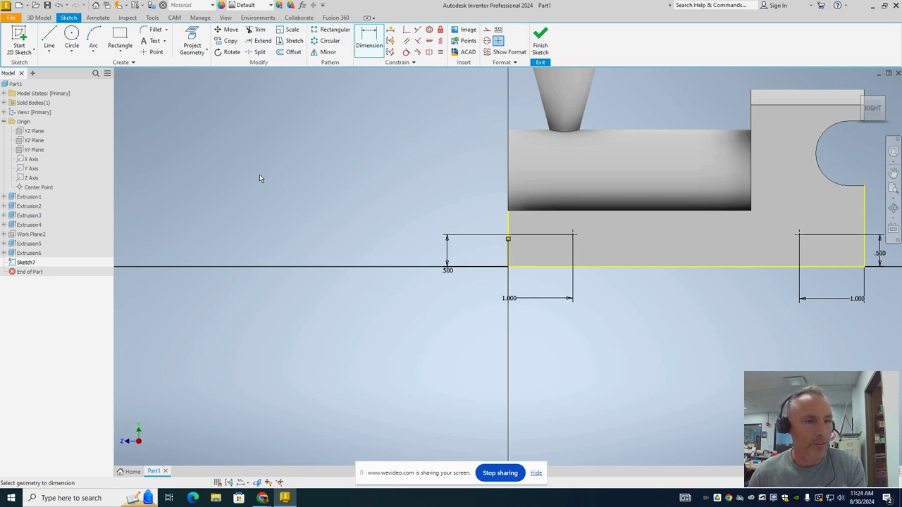
pyautogui.click(39, 17)
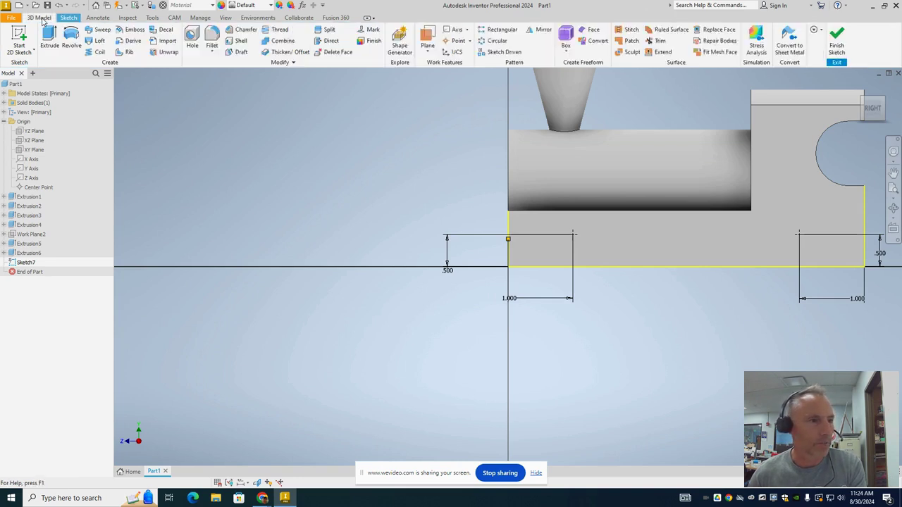